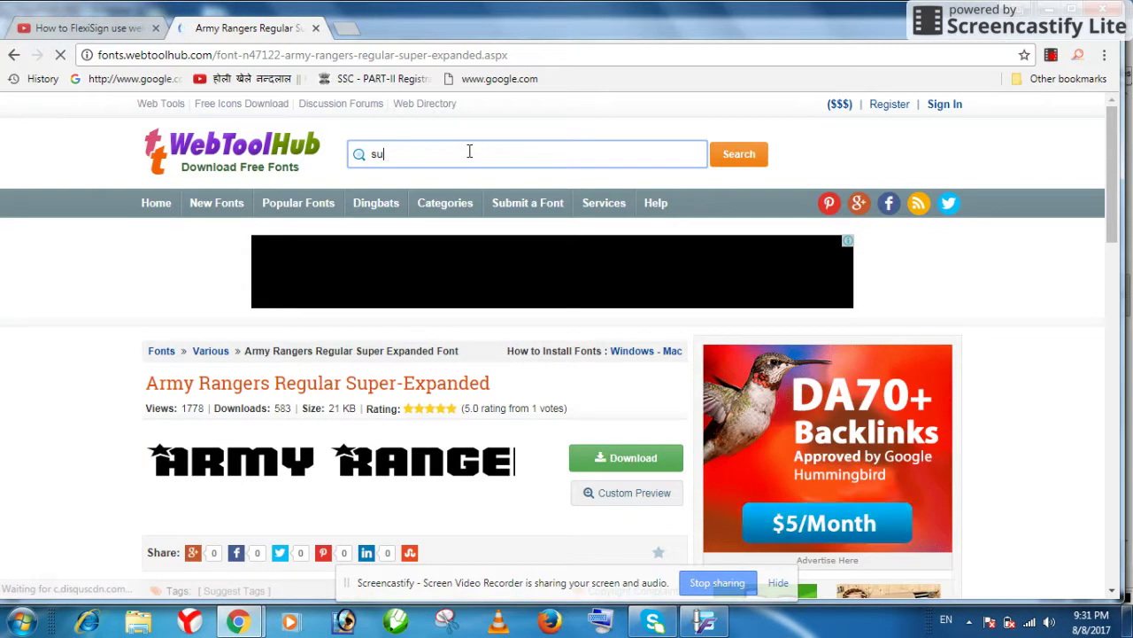
- Search the font site for "super hindi" and look through the listed fonts
type("per hin")
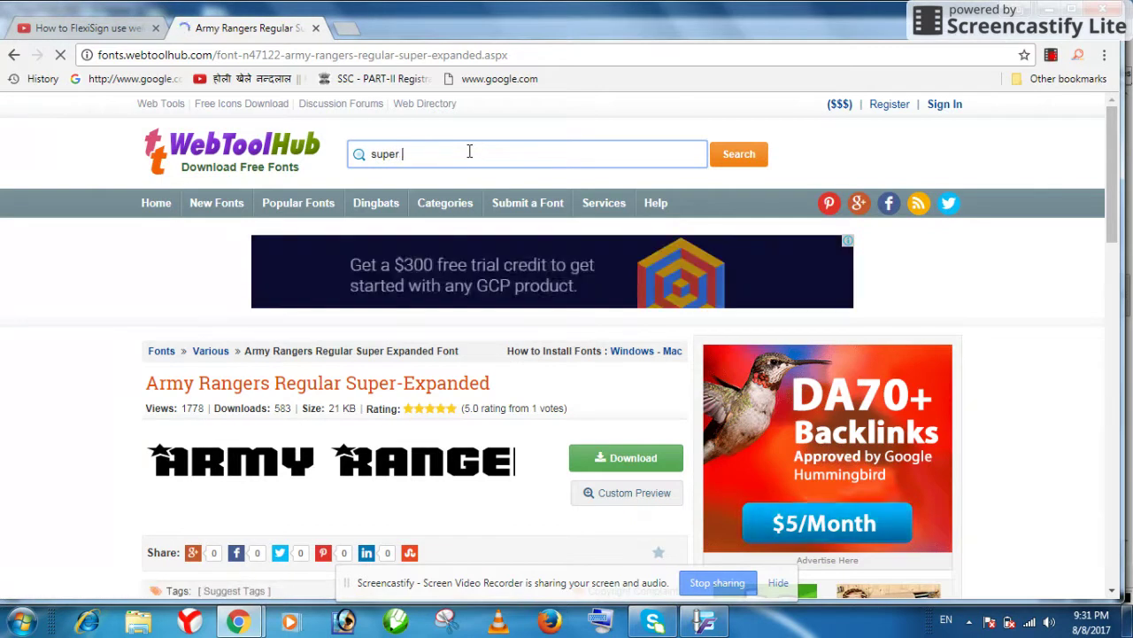
type("di")
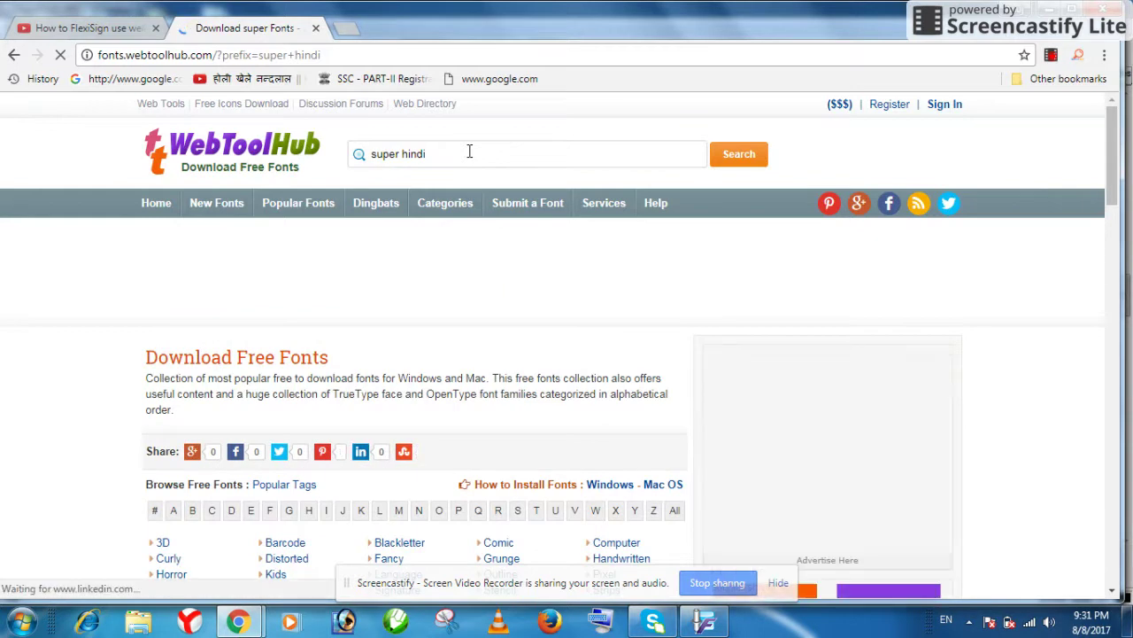
scroll(469, 151, "down", 5)
scroll(469, 151, "down", 12)
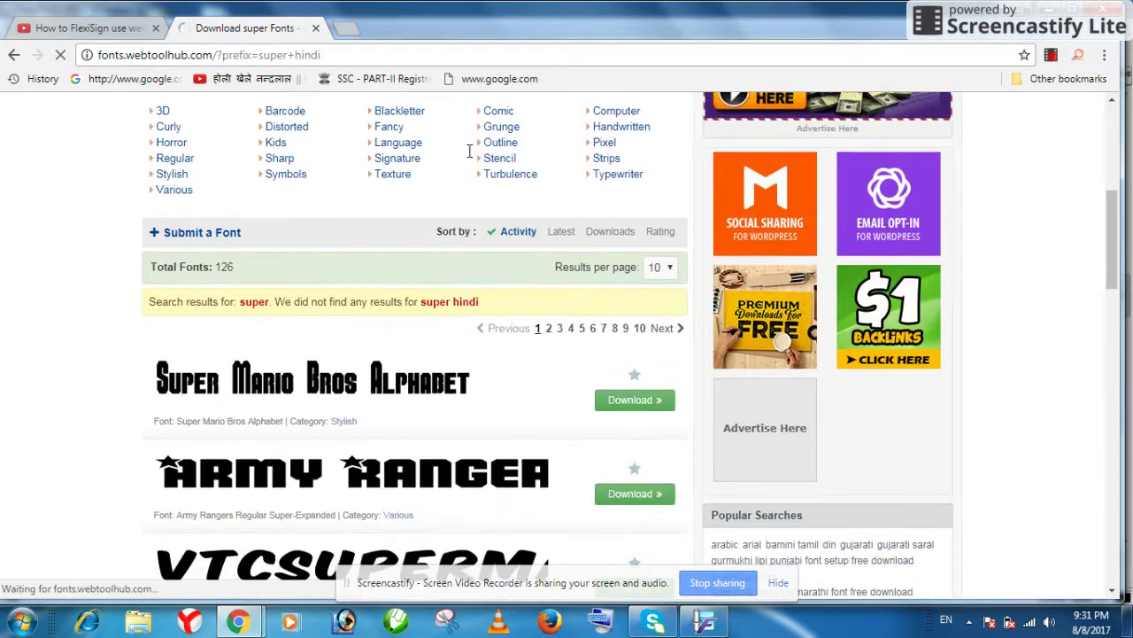
scroll(469, 152, "down", 6)
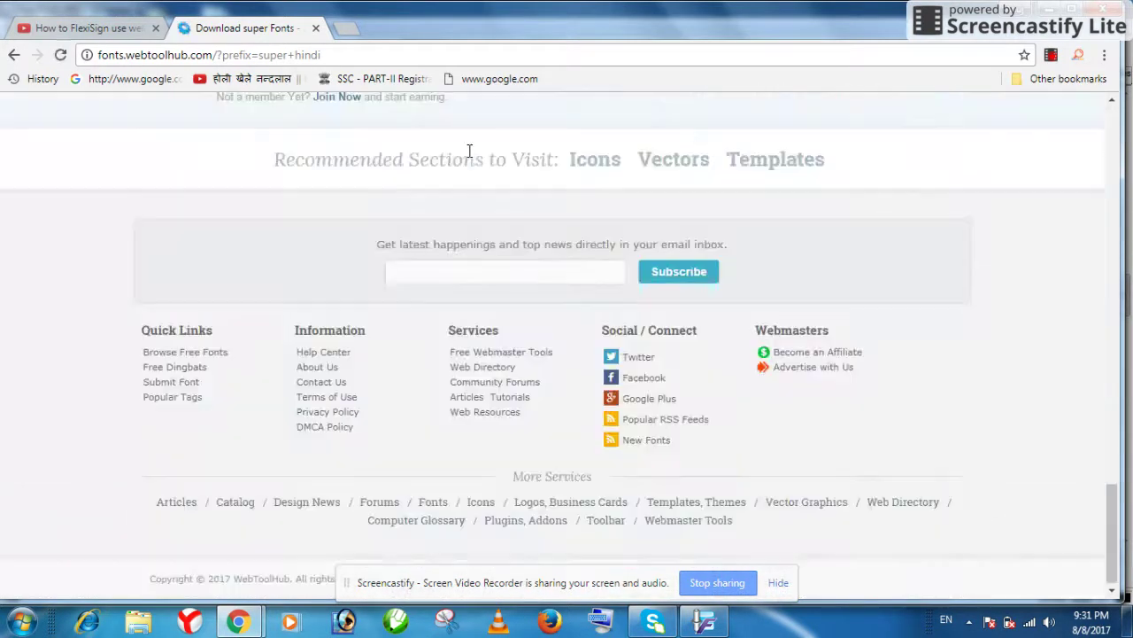
scroll(469, 151, "up", 5)
scroll(469, 152, "up", 3)
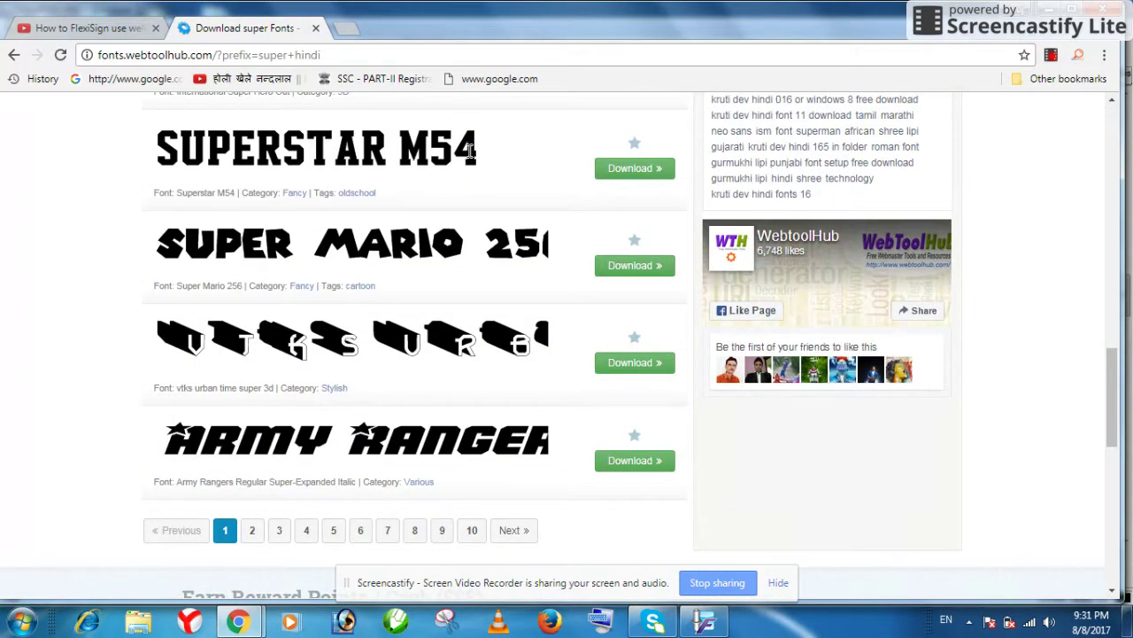
scroll(470, 151, "up", 9)
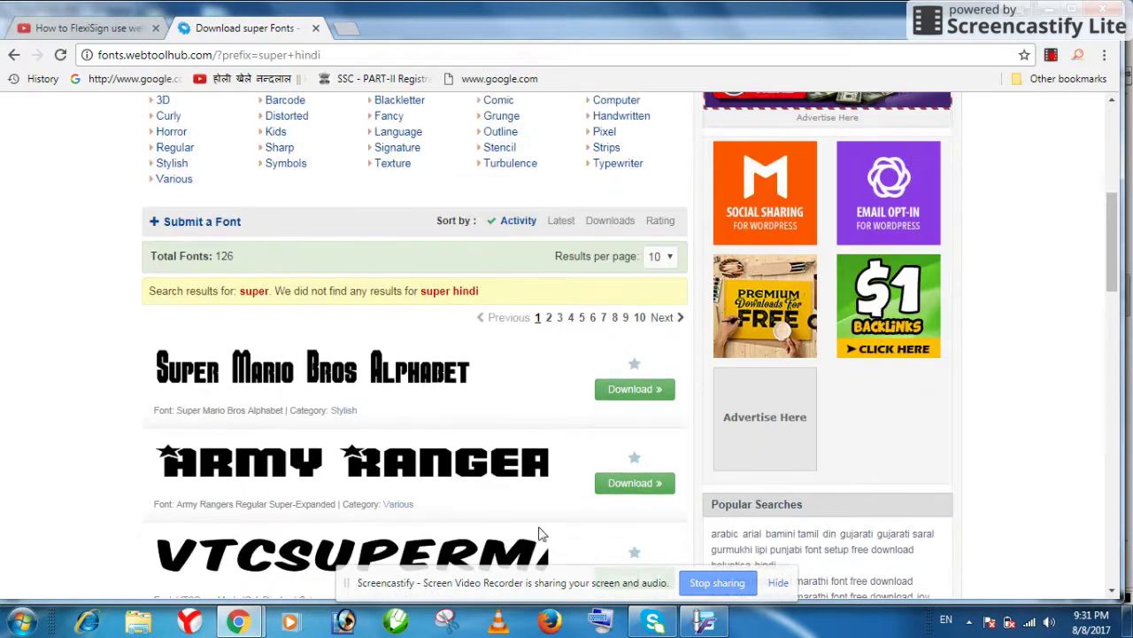
- Switch to FlexiSIGN-PRO and add a one-word Hindi name as text in the upper-left part of the page
left_click(703, 622)
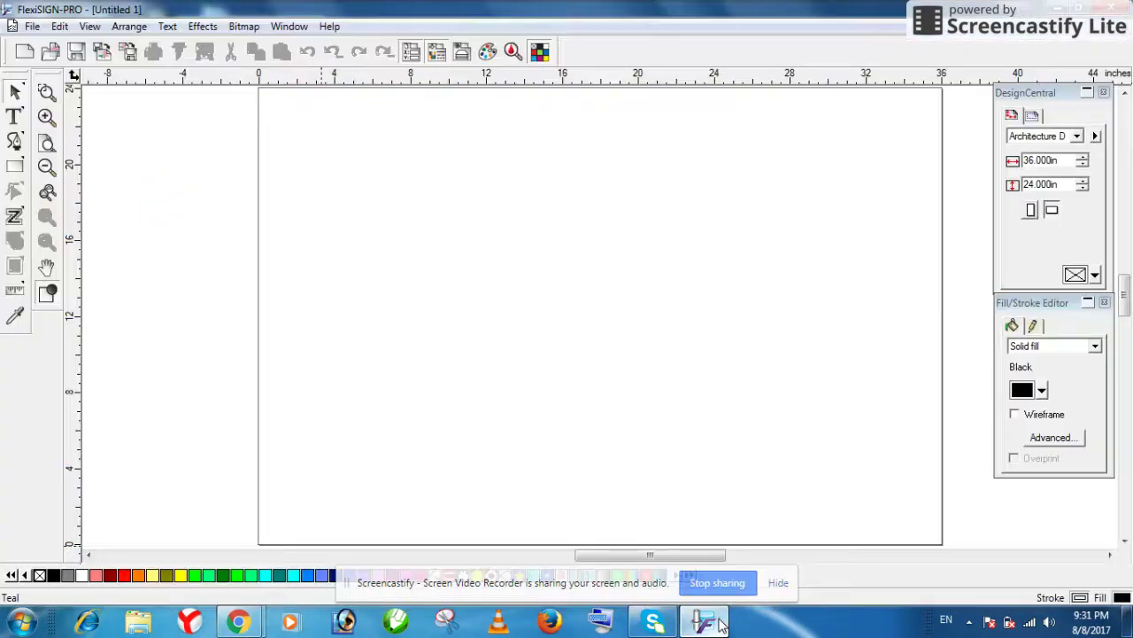
left_click(14, 117)
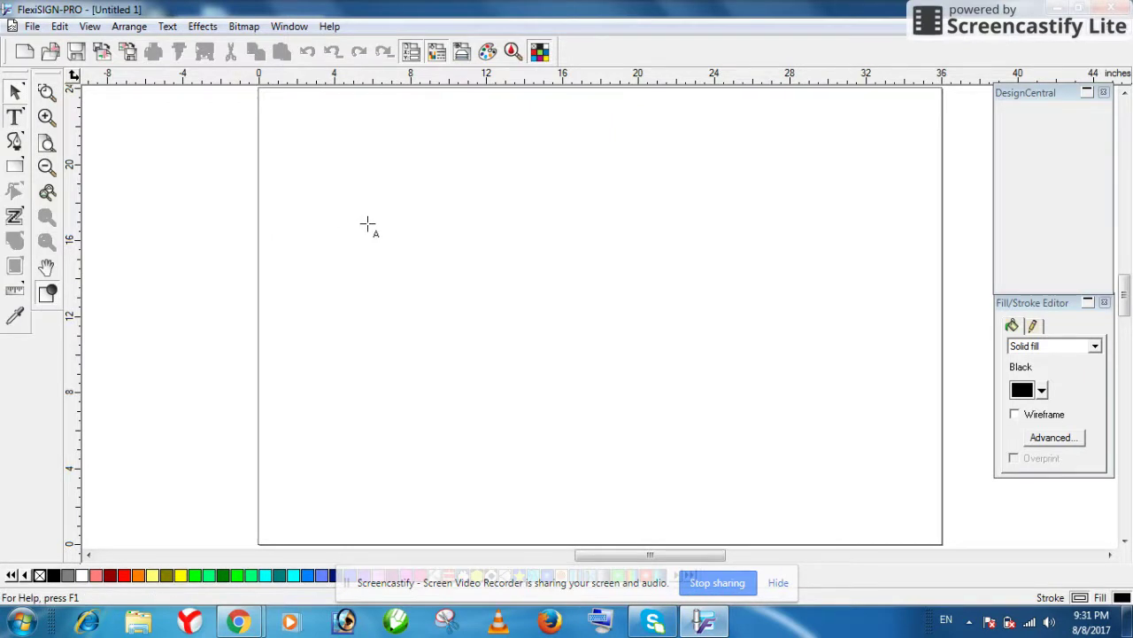
left_click(367, 224)
type("अ")
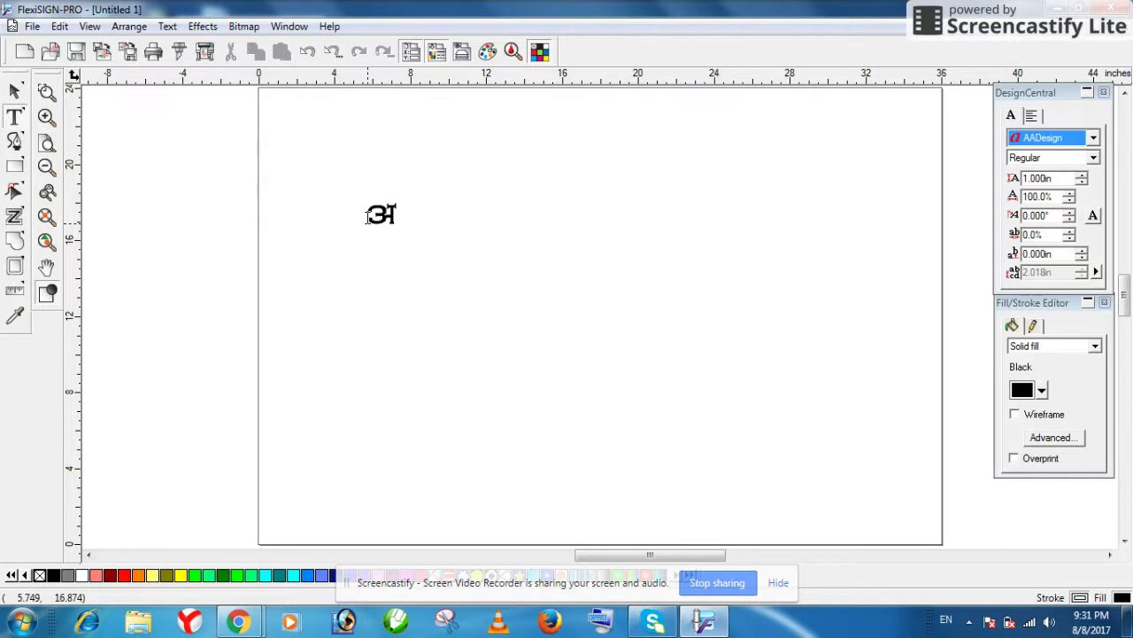
type("नुज")
- Change the font of the whole Hindi text to A-SuperHindi-10
key("ctrl+a")
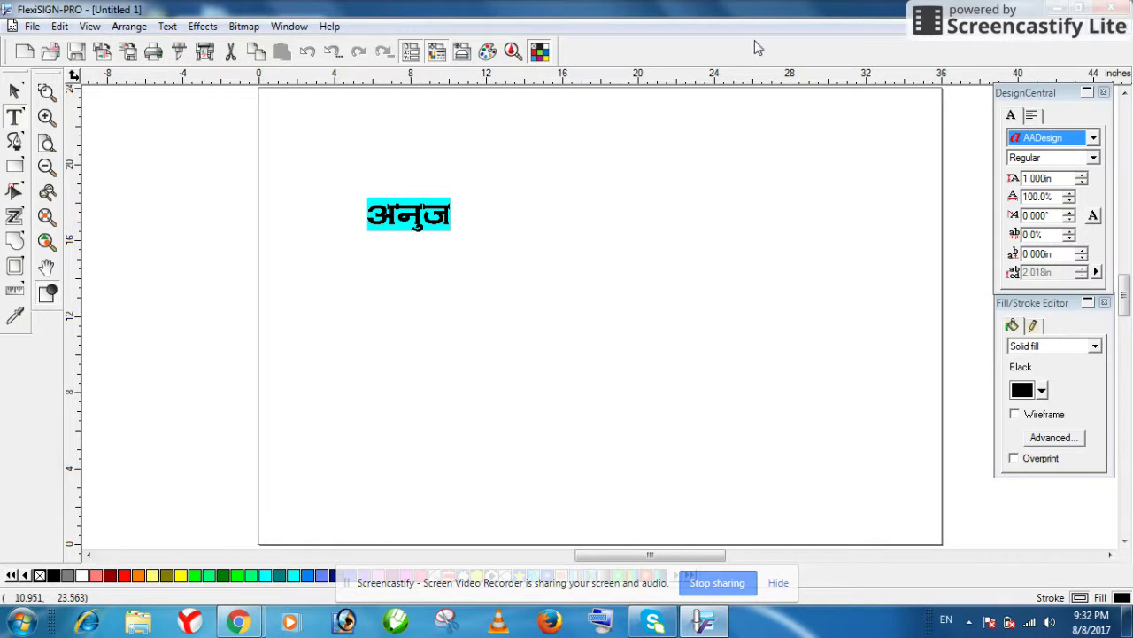
left_click(168, 26)
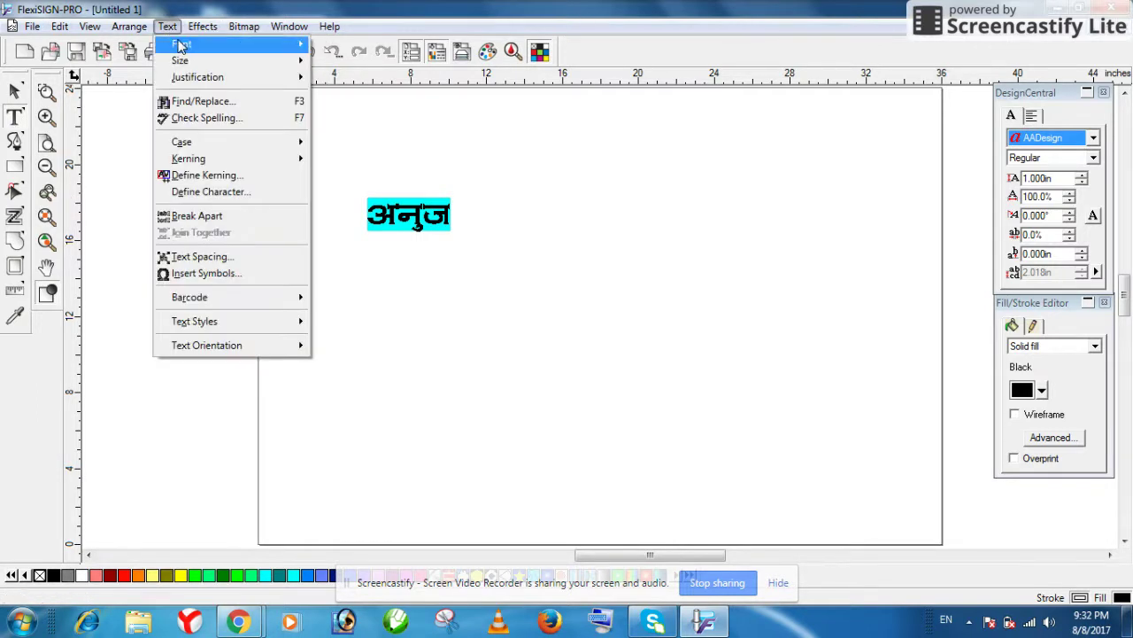
mouse_move(202, 26)
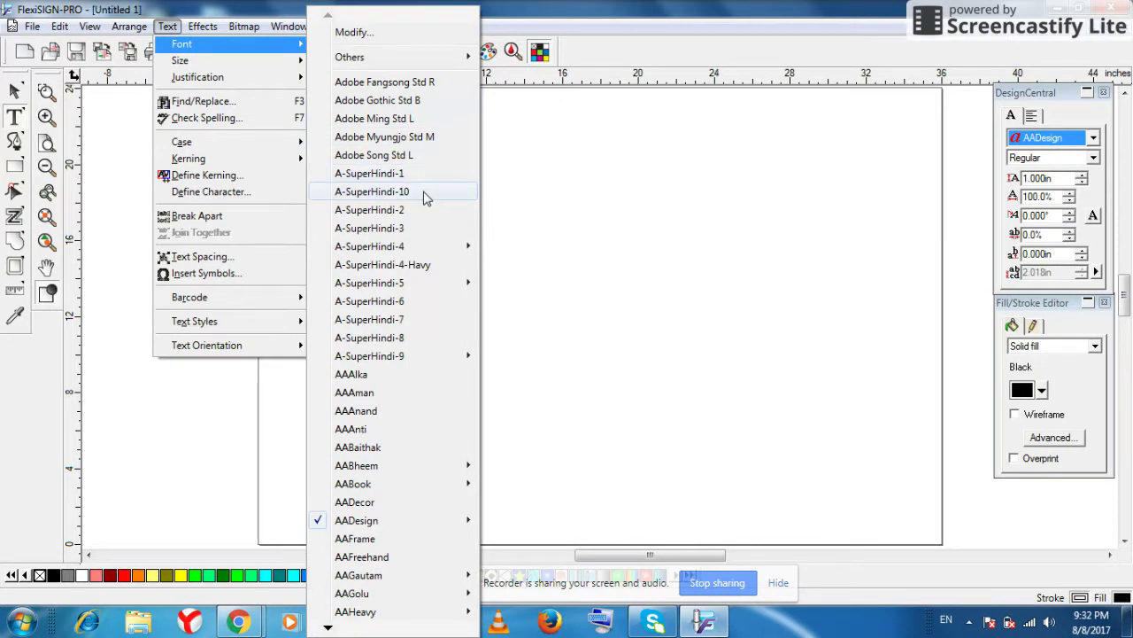
left_click(372, 191)
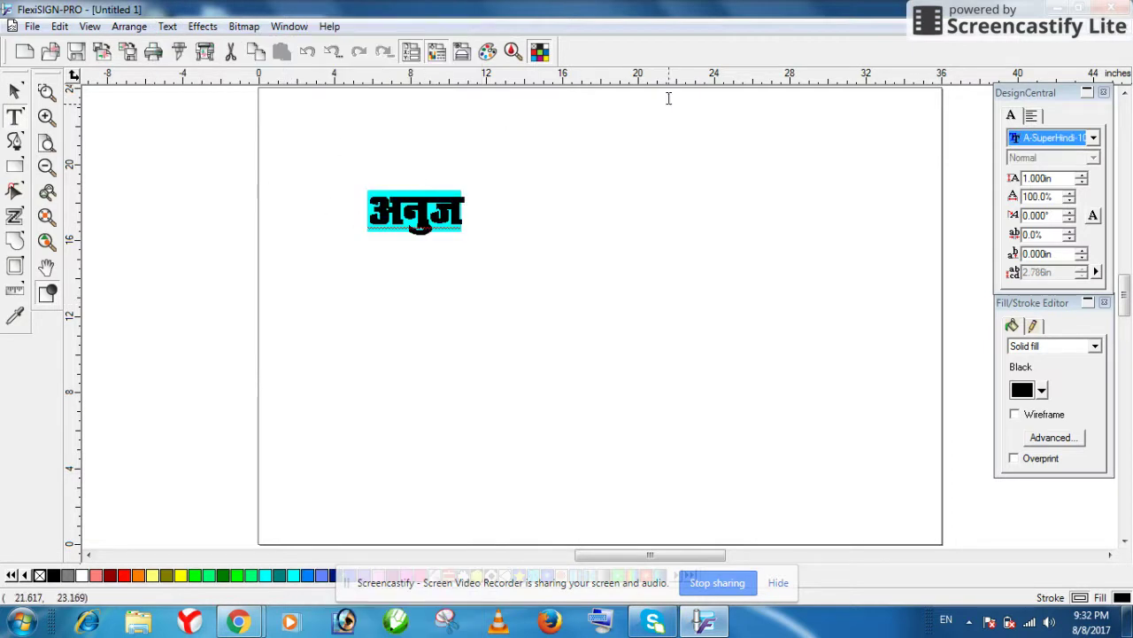
- Preview other fonts for the highlighted text and apply the script font Alako
left_click(1034, 142)
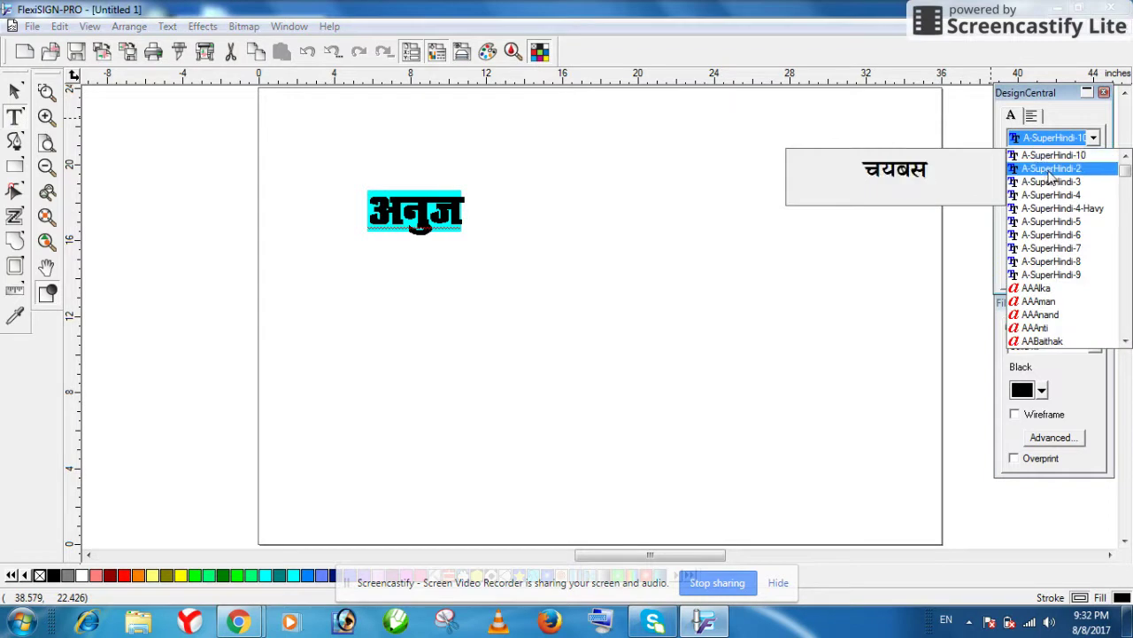
key("Down")
key("Down")
key("Down")
key("Down")
key("Down")
key("Down")
key("Down")
key("Down")
key("Down")
key("Down")
key("Down")
key("Down")
key("Down")
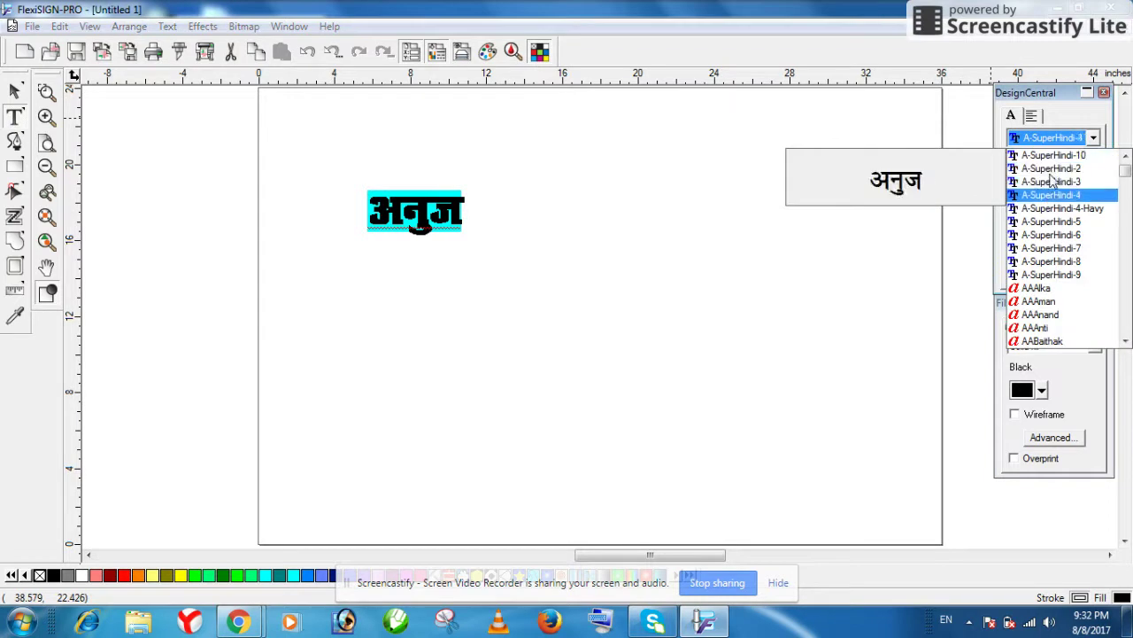
key("Down")
key("Down")
key("Down")
key("Down")
key("Down")
key("Down")
key("Down")
key("Down")
key("Down")
key("Down")
key("Down")
key("Down")
key("Down")
key("Down")
key("Down")
key("Down")
key("Down")
key("Down")
key("Down")
key("Down")
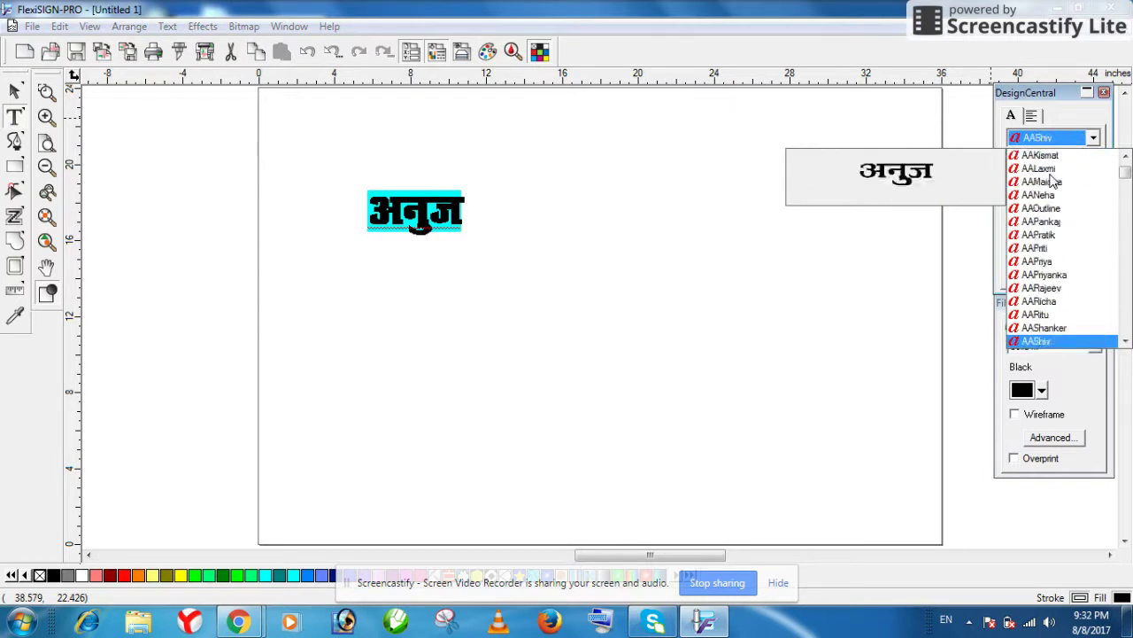
key("Down")
key("Down")
key("Down")
key("Down")
key("Down")
key("Down")
key("Down")
key("Down")
key("Down")
key("Down")
key("Down")
key("Down")
key("Down")
key("Down")
key("Down")
key("Down")
key("Down")
key("Down")
key("Down")
key("Down")
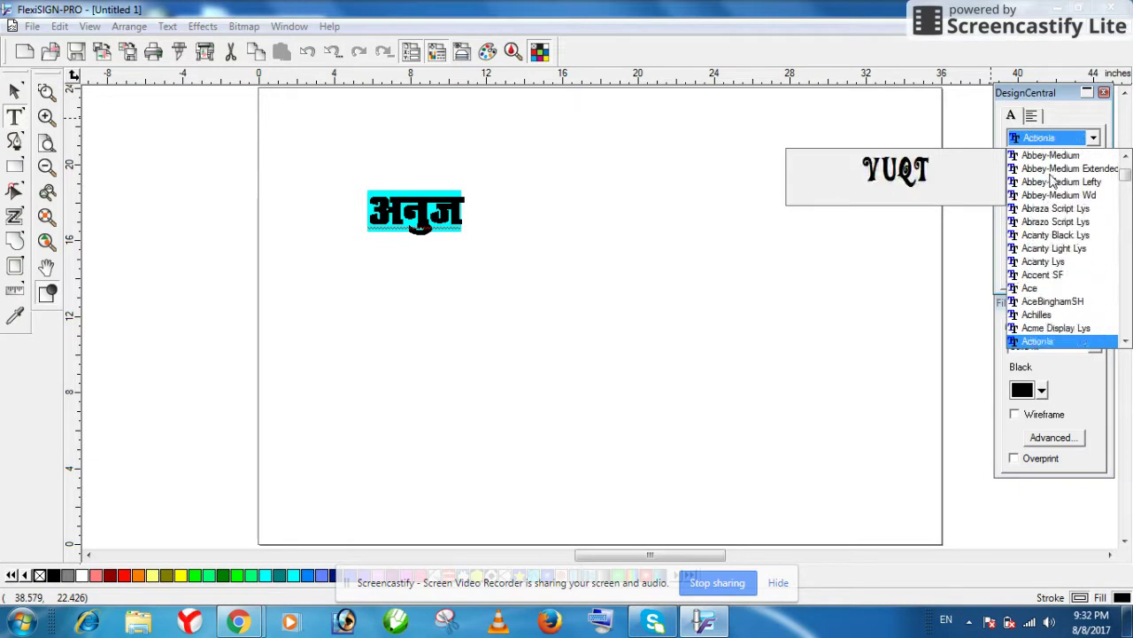
key("Down")
key("Down")
key("Down")
key("Down")
key("Down")
key("Down")
key("Down")
key("Down")
key("Down")
key("Down")
key("Down")
key("Down")
key("Down")
key("Down")
key("Down")
key("Down")
key("Down")
key("Down")
key("Down")
key("Down")
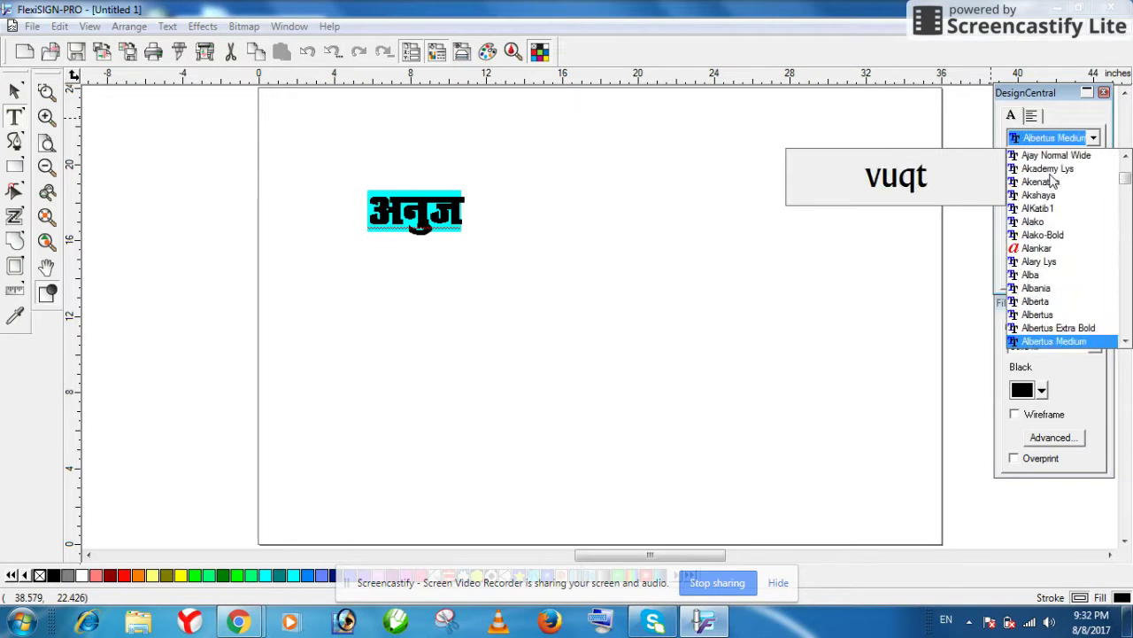
key("Up")
key("Up")
key("Up")
key("Up")
key("Up")
key("Up")
key("Up")
key("Up")
key("Up")
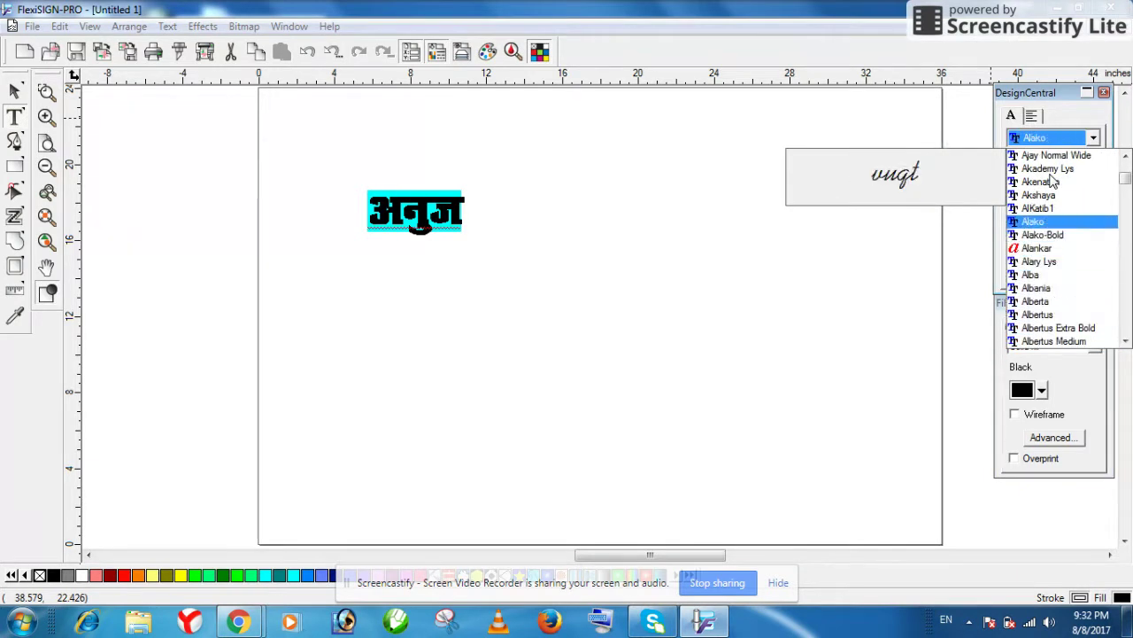
key("Down")
key("Up")
key("Return")
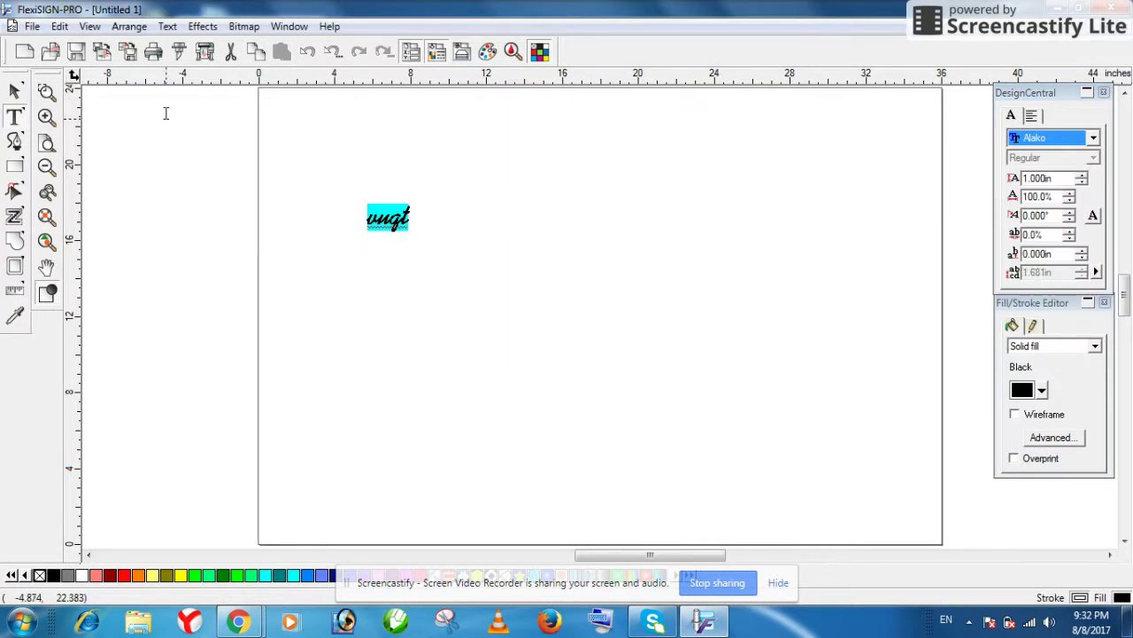
left_click(47, 116)
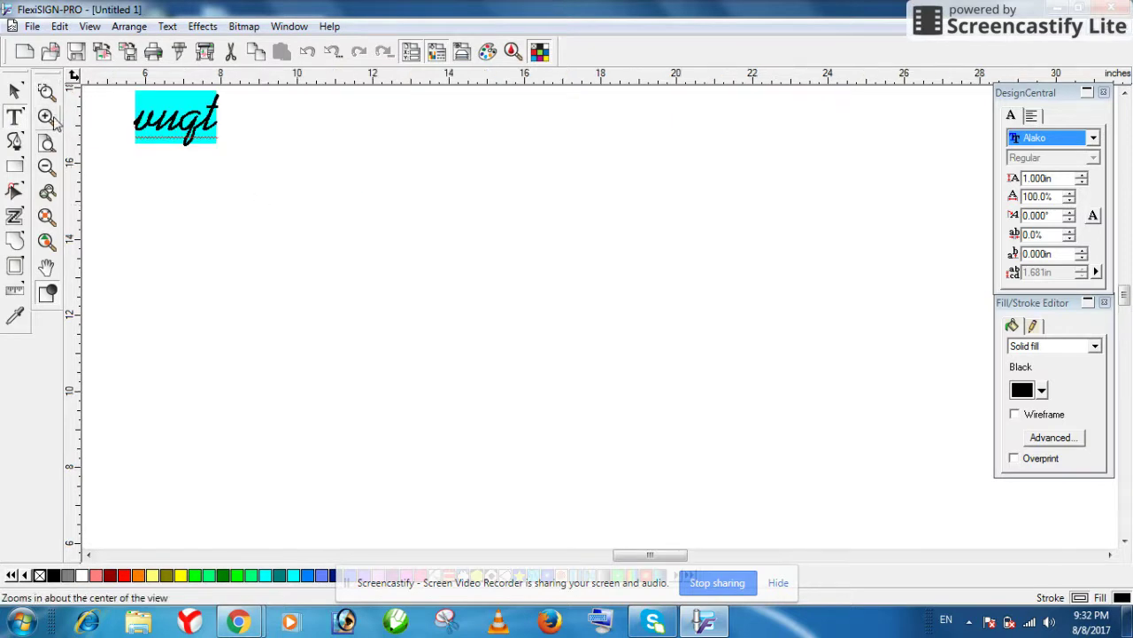
left_click(49, 116)
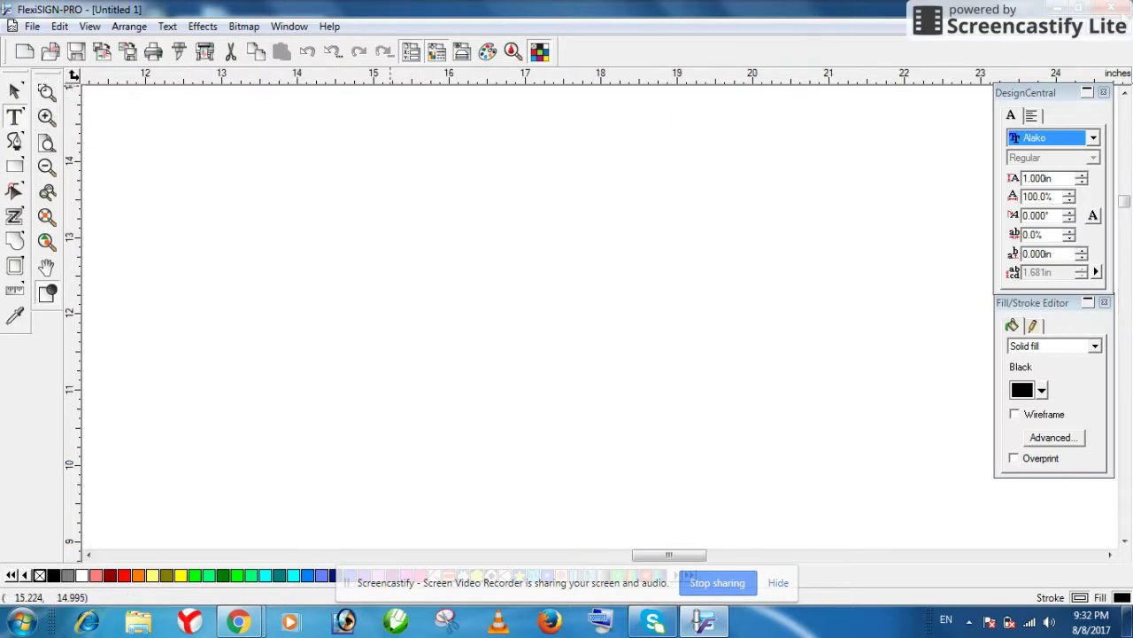
left_click(1125, 93)
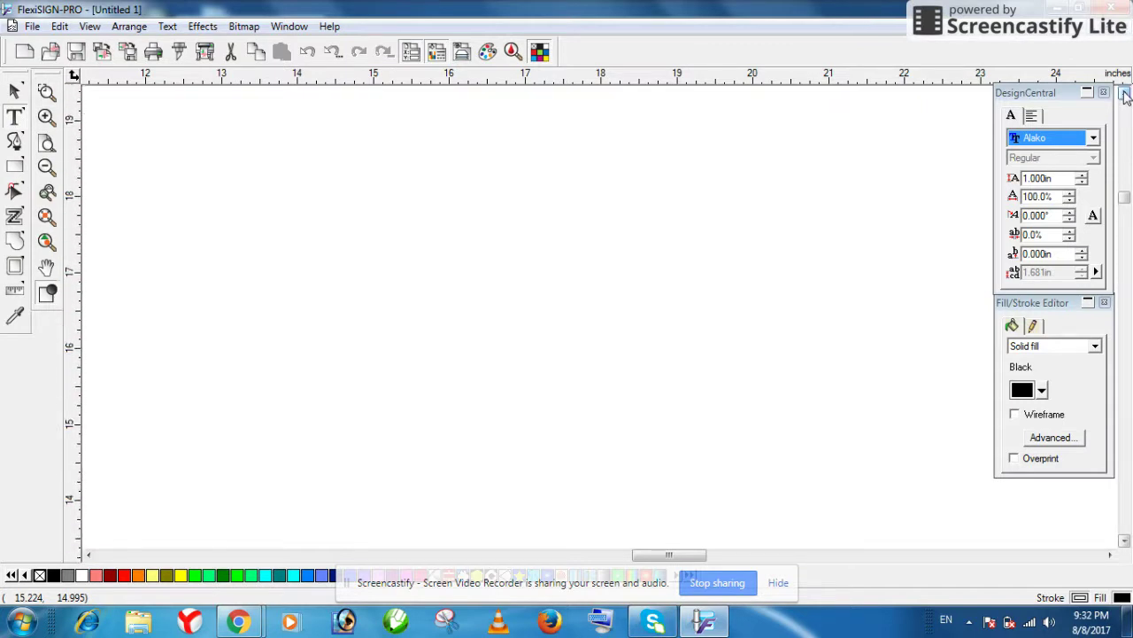
left_click(1124, 94)
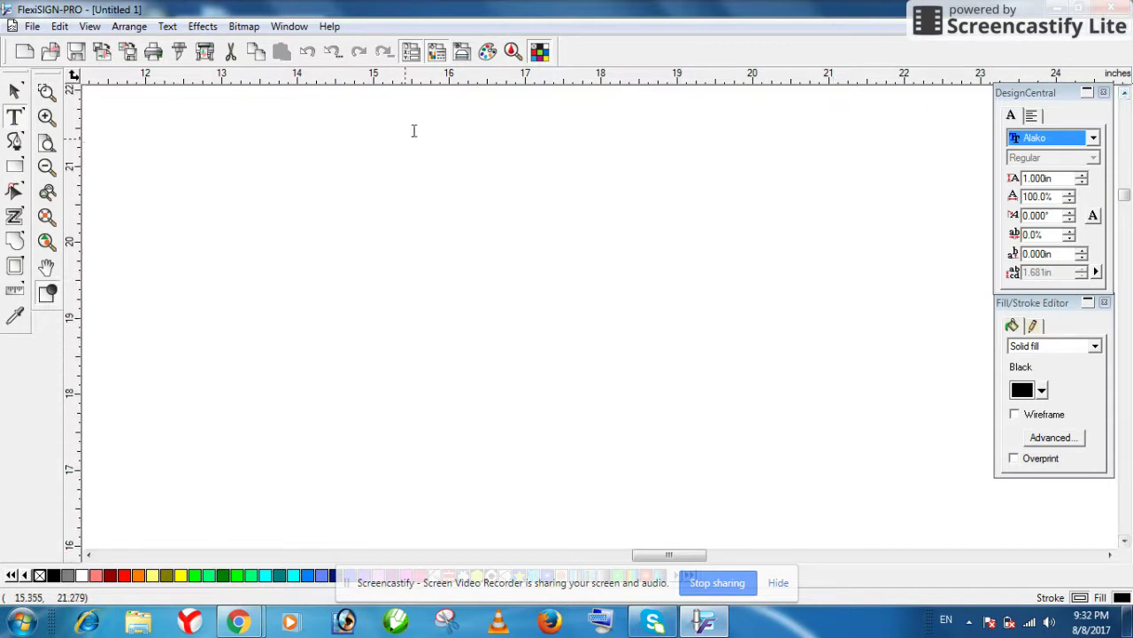
left_click(49, 168)
left_click(49, 168)
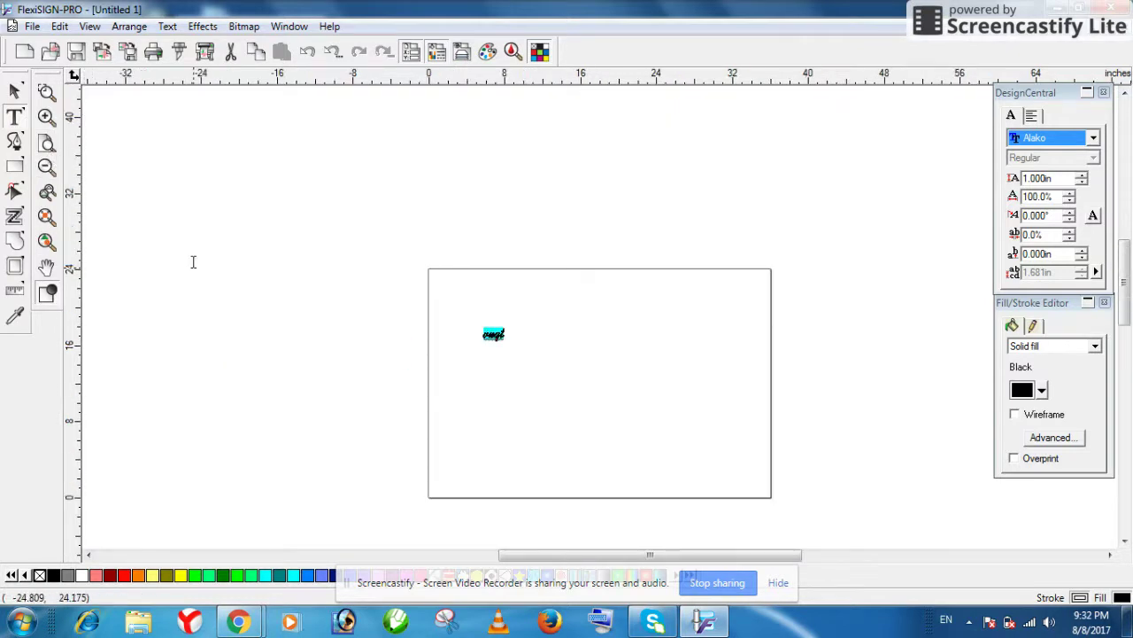
- Leave text editing and select the whole cursive text object
left_click(14, 91)
key("z")
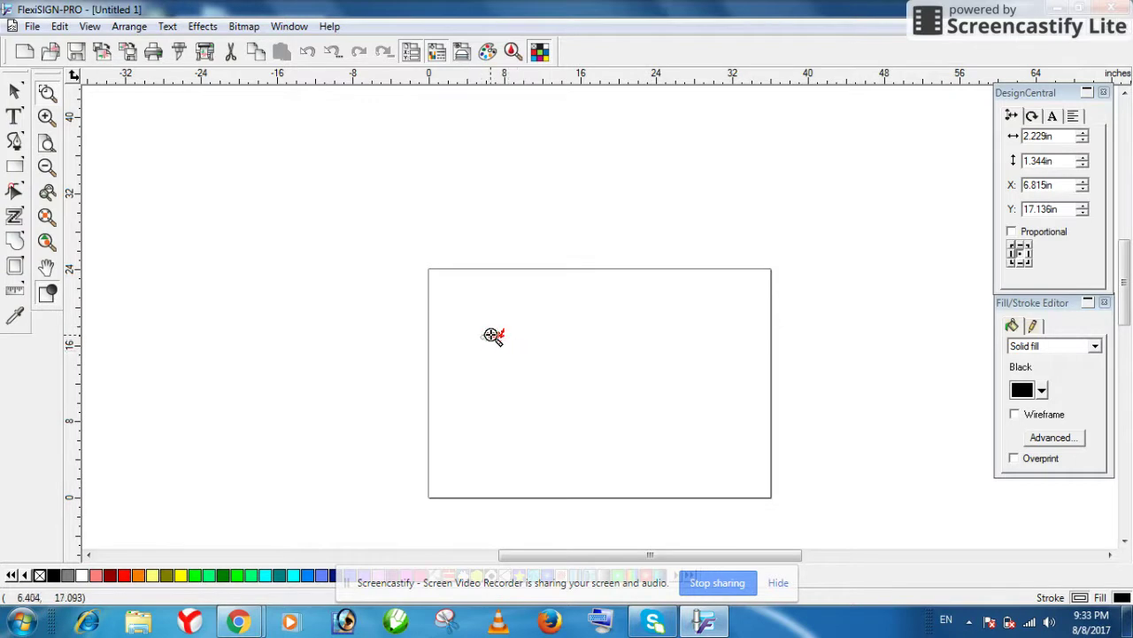
left_click(479, 329)
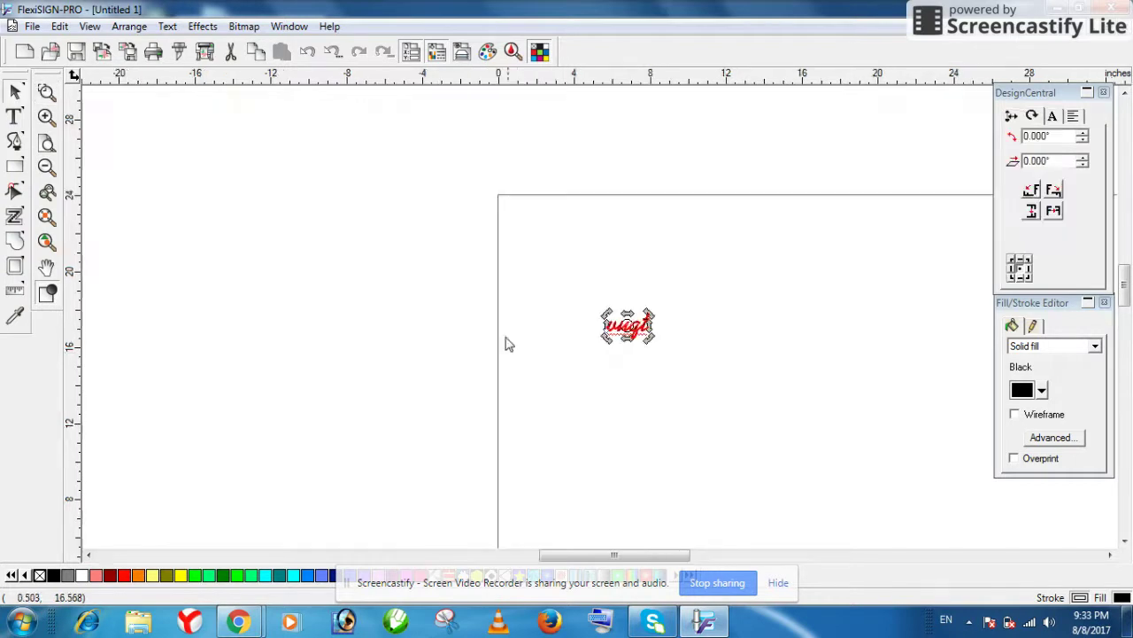
left_click(562, 279)
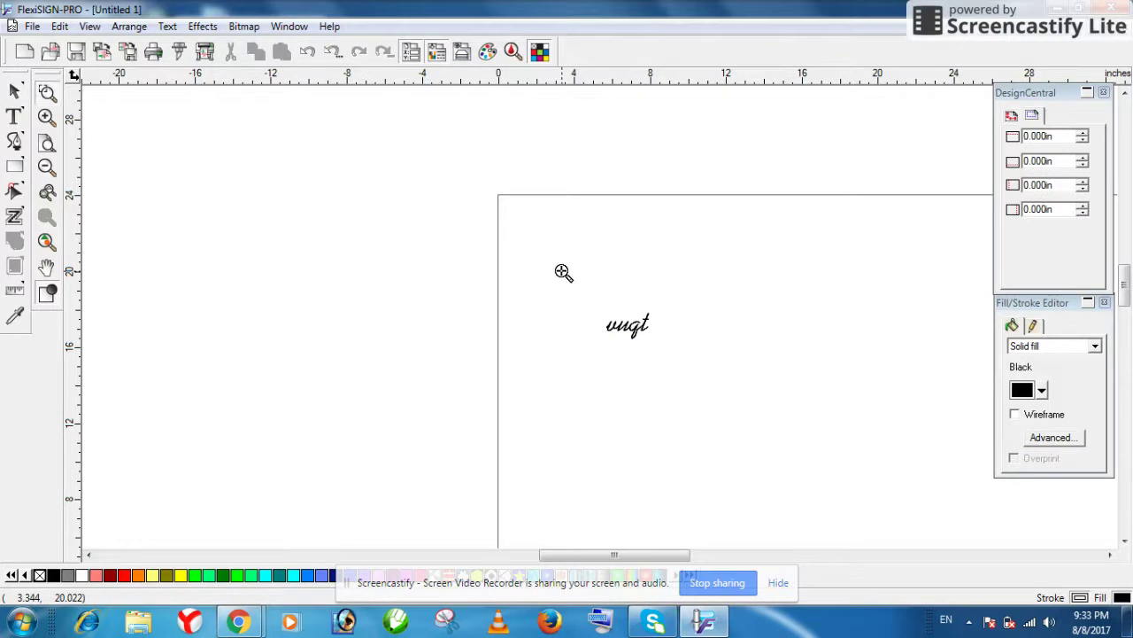
left_click_drag(590, 312, 674, 345)
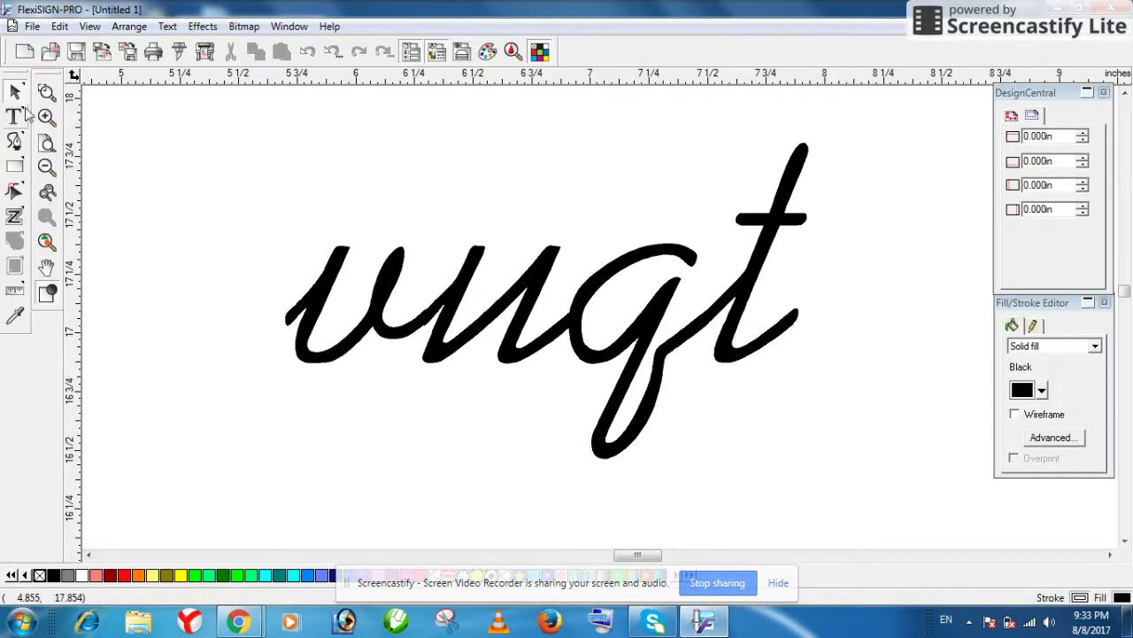
left_click(15, 91)
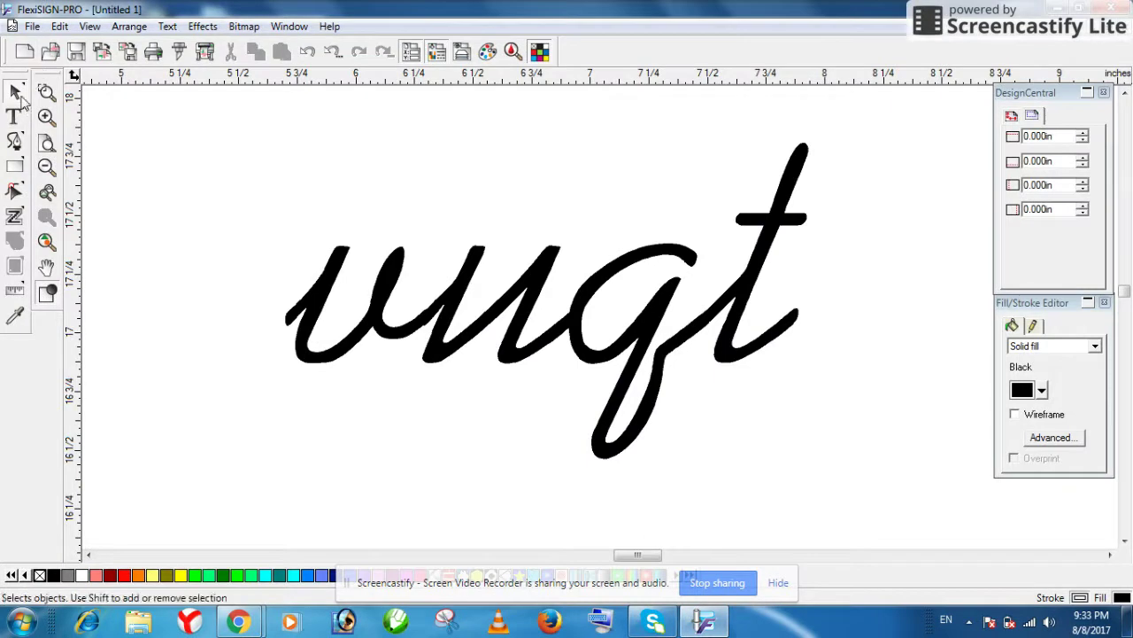
left_click(329, 286)
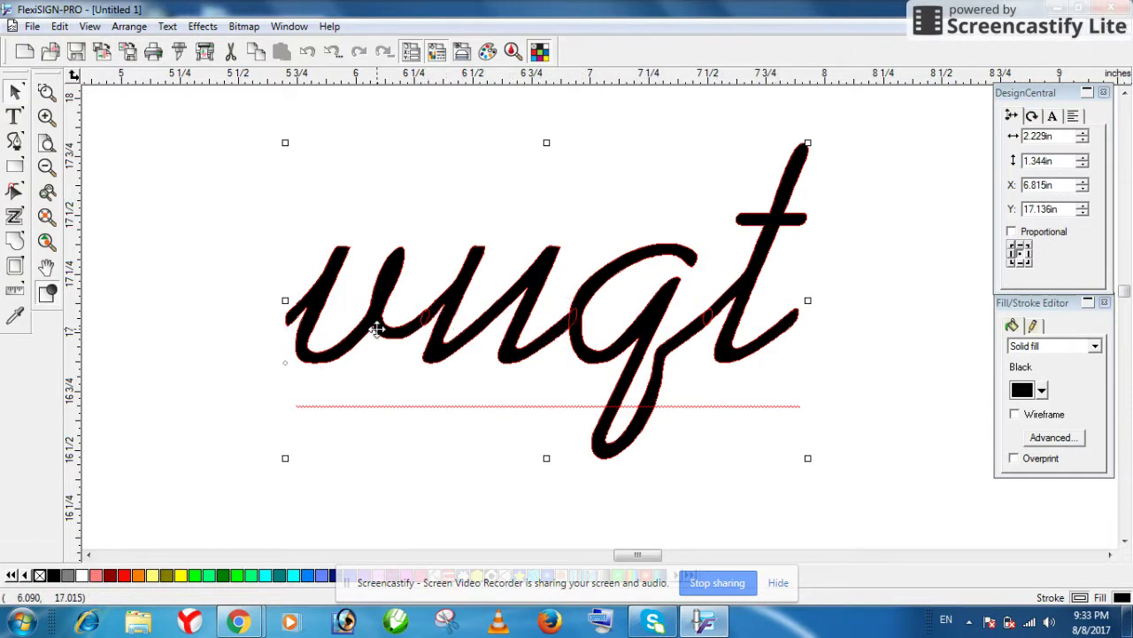
left_click(242, 26)
mouse_move(210, 32)
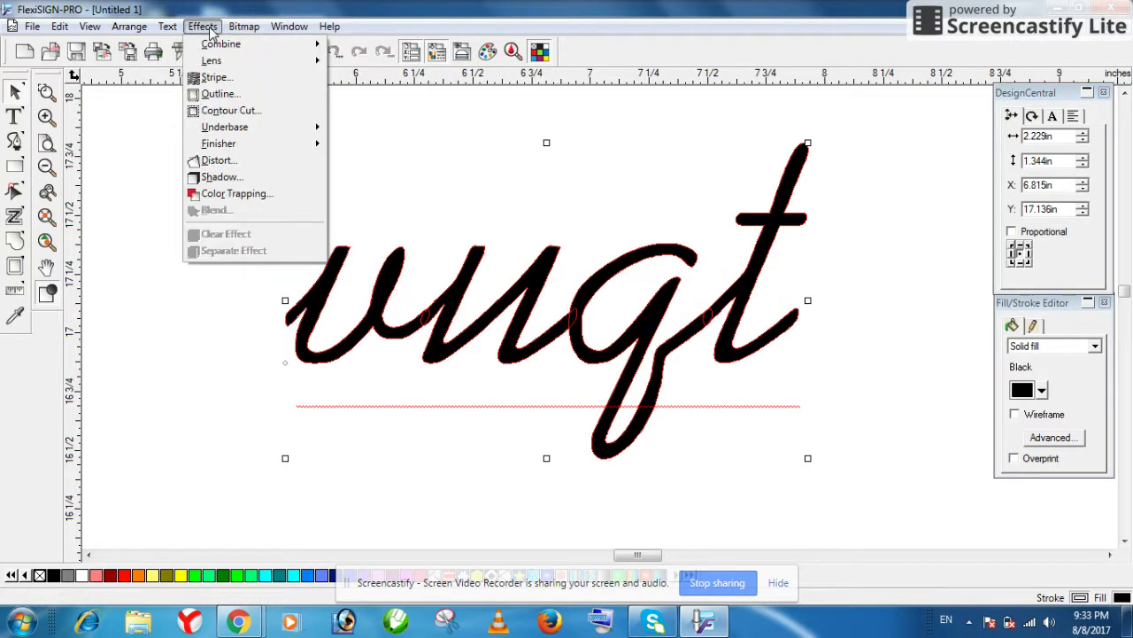
mouse_move(248, 32)
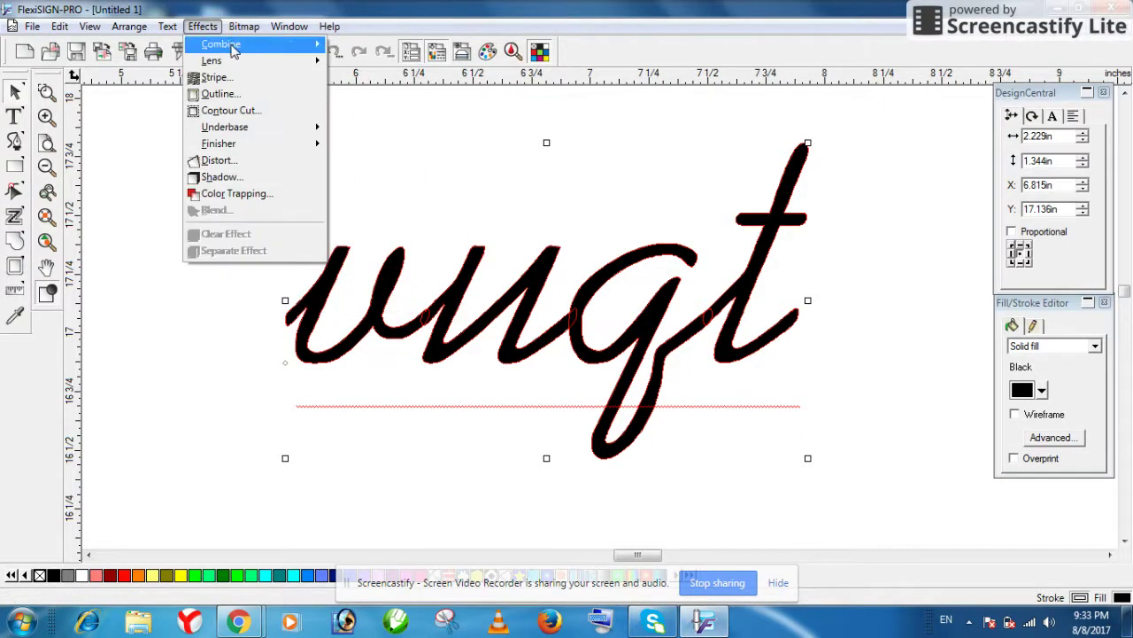
left_click(248, 93)
key("Escape")
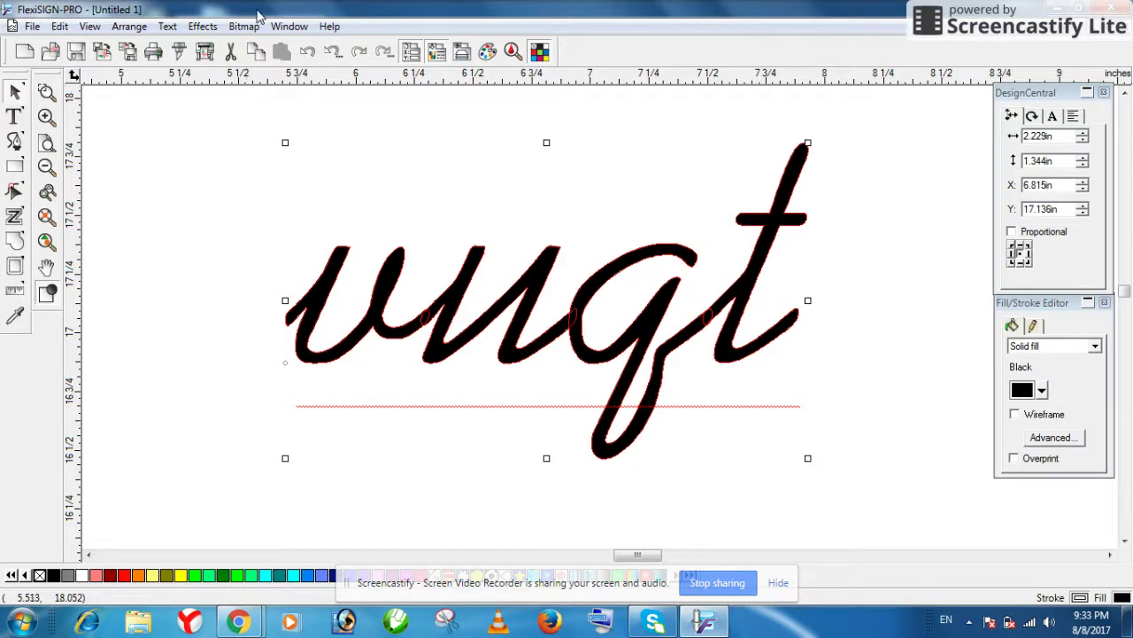
- Apply a single red 0.019 in outline around the cursive text, keeping the original letters
left_click(204, 26)
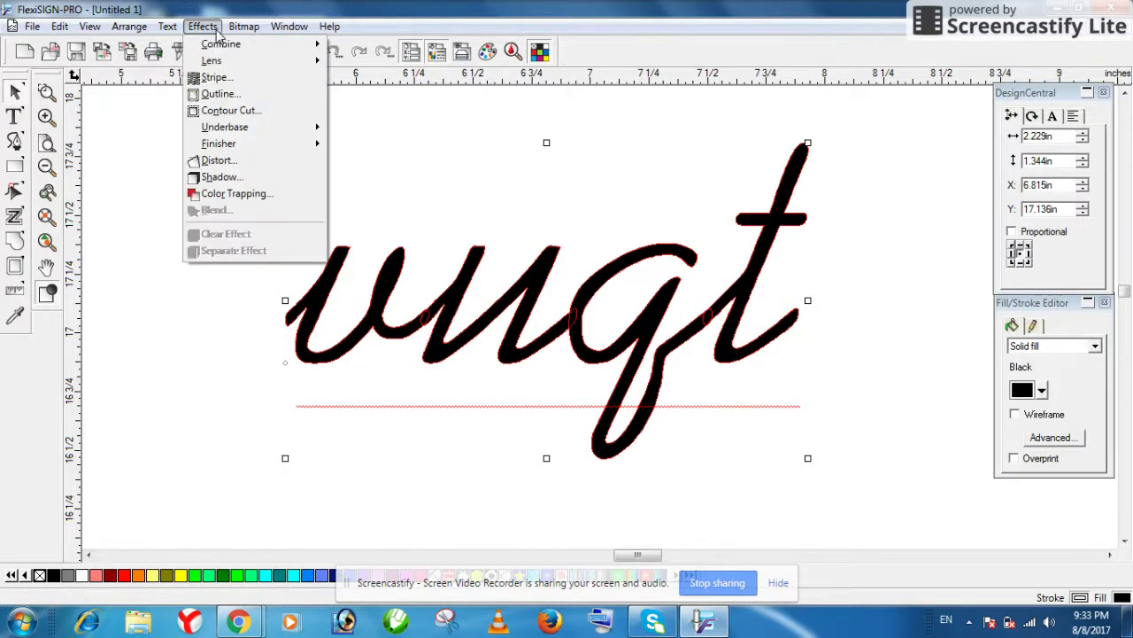
left_click(234, 95)
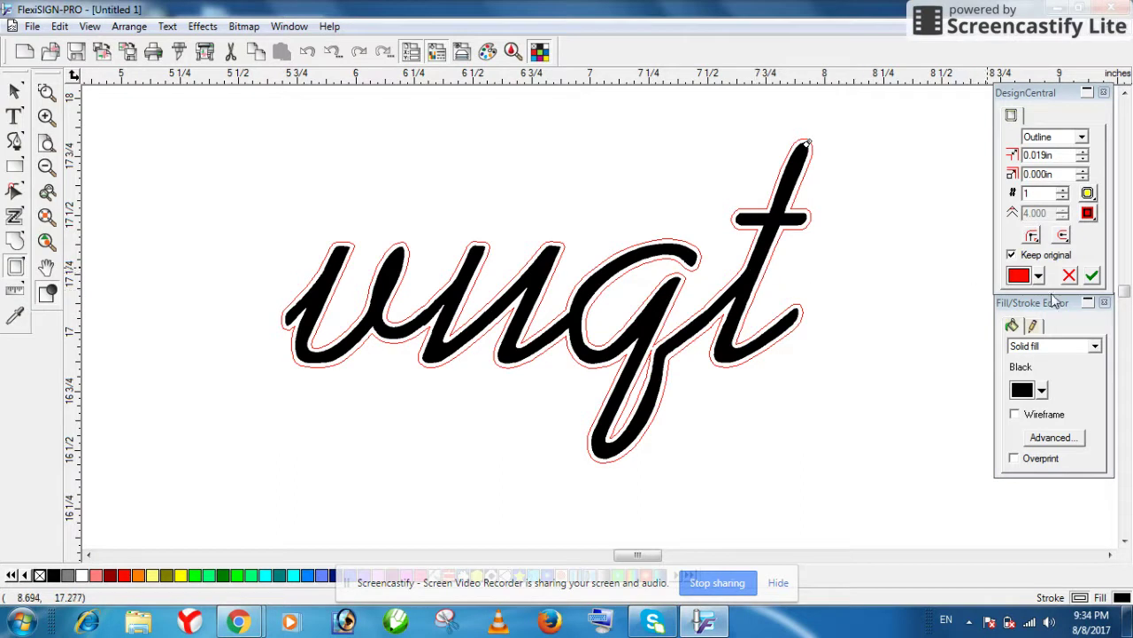
left_click(1093, 276)
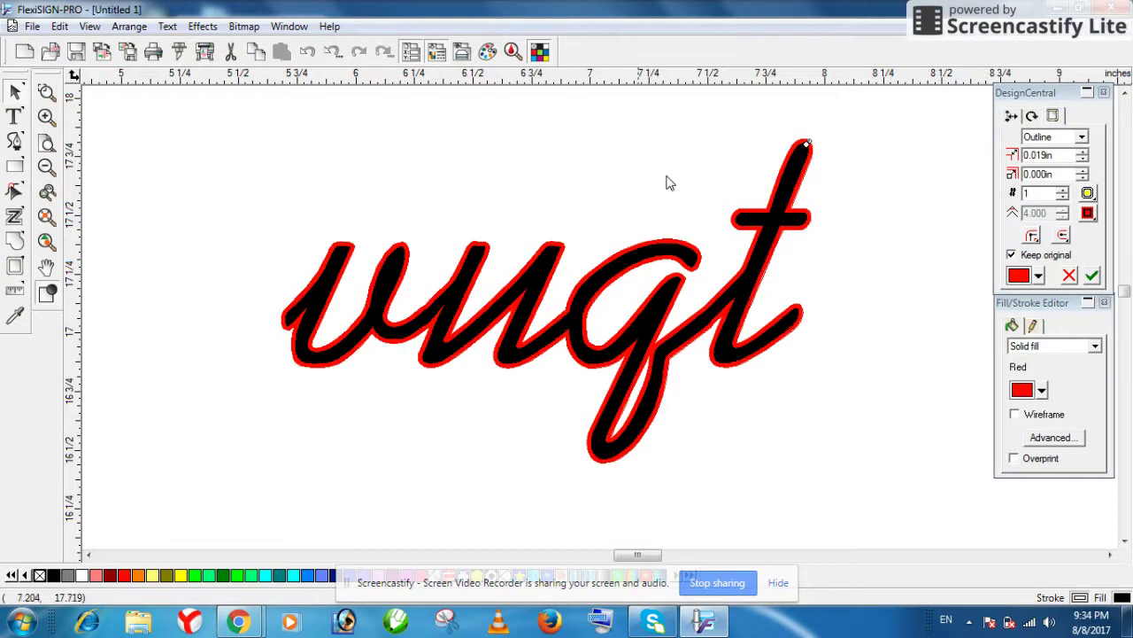
- Try welding the outlined cursive text into one shape, and undo both the weld and the outline
left_click(244, 26)
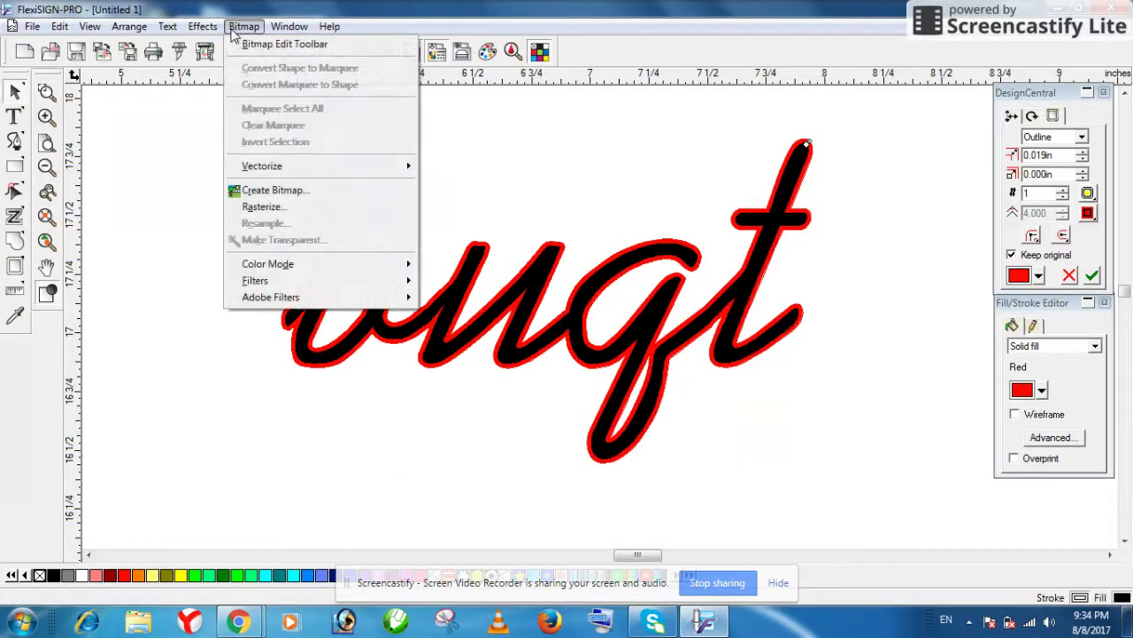
mouse_move(210, 28)
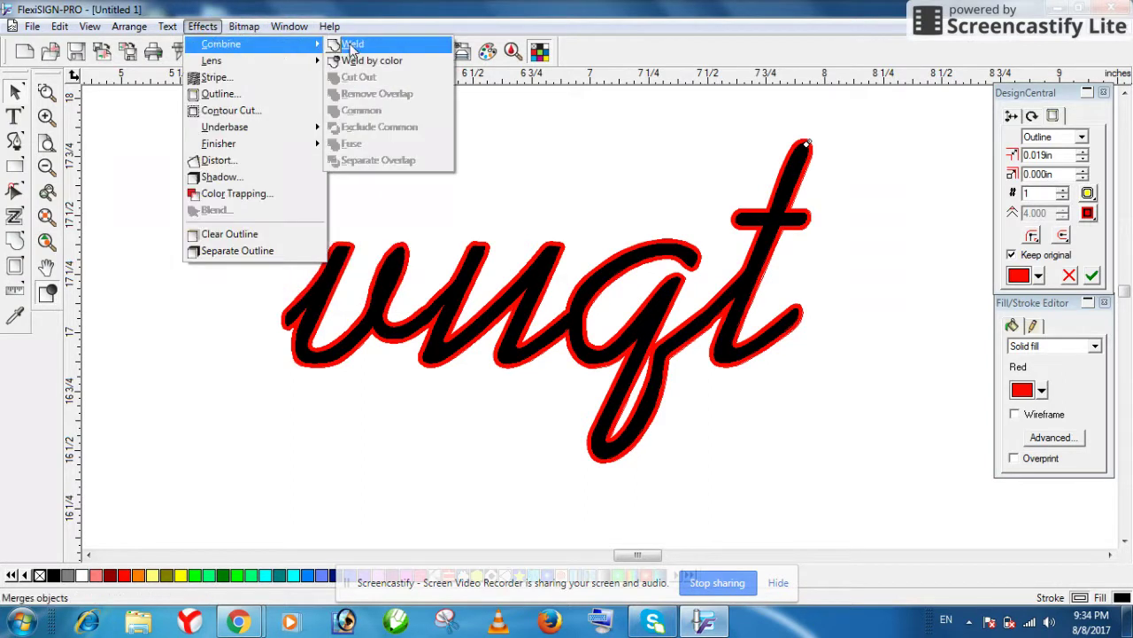
left_click(346, 44)
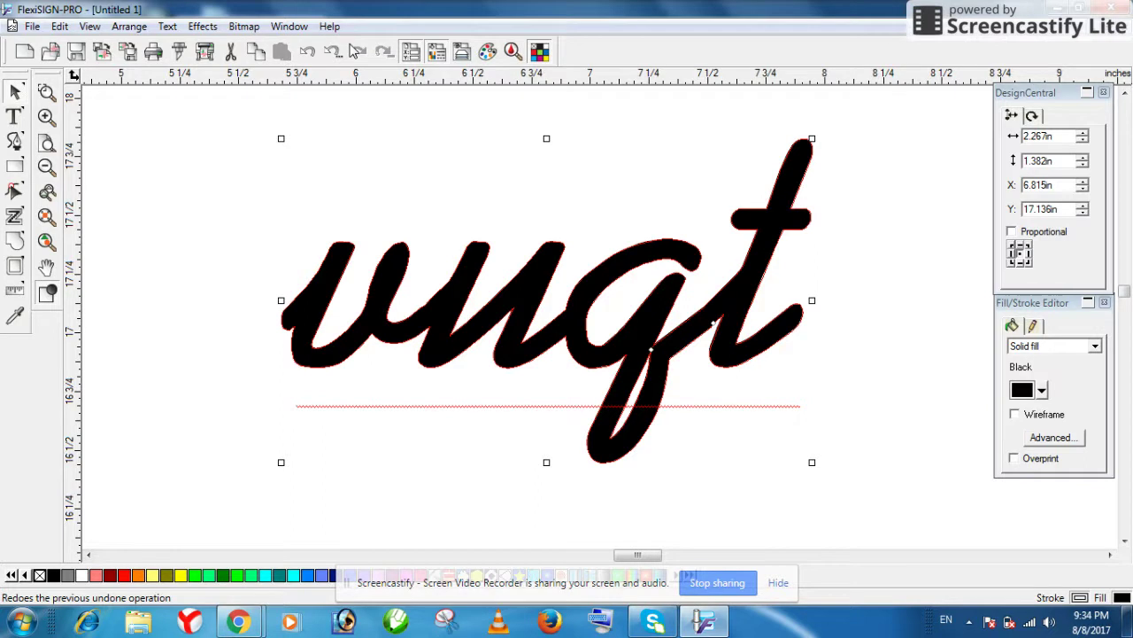
left_click(357, 52)
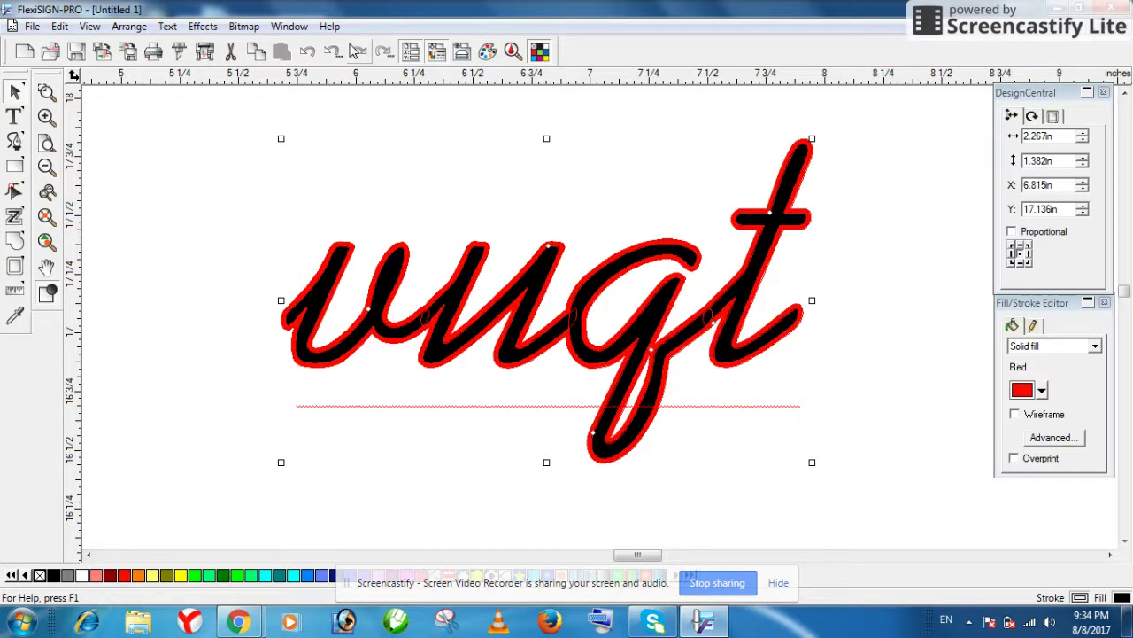
key("ctrl+z")
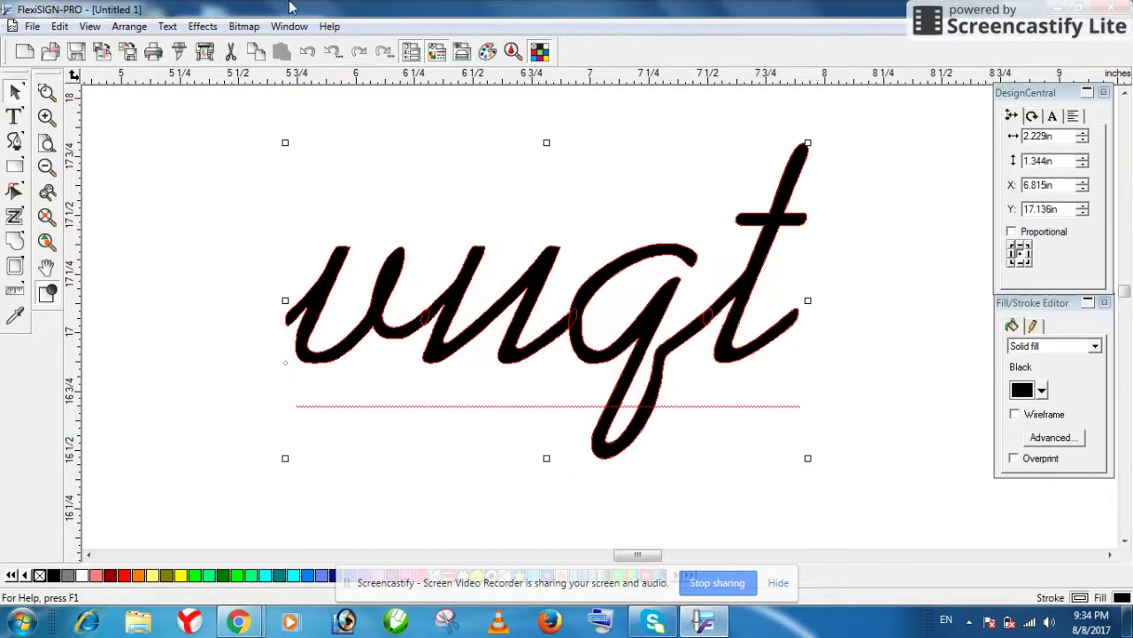
- Apply a red outline to the cursive text, keeping the original and shrinking the outline width to 0.000 in
left_click(215, 28)
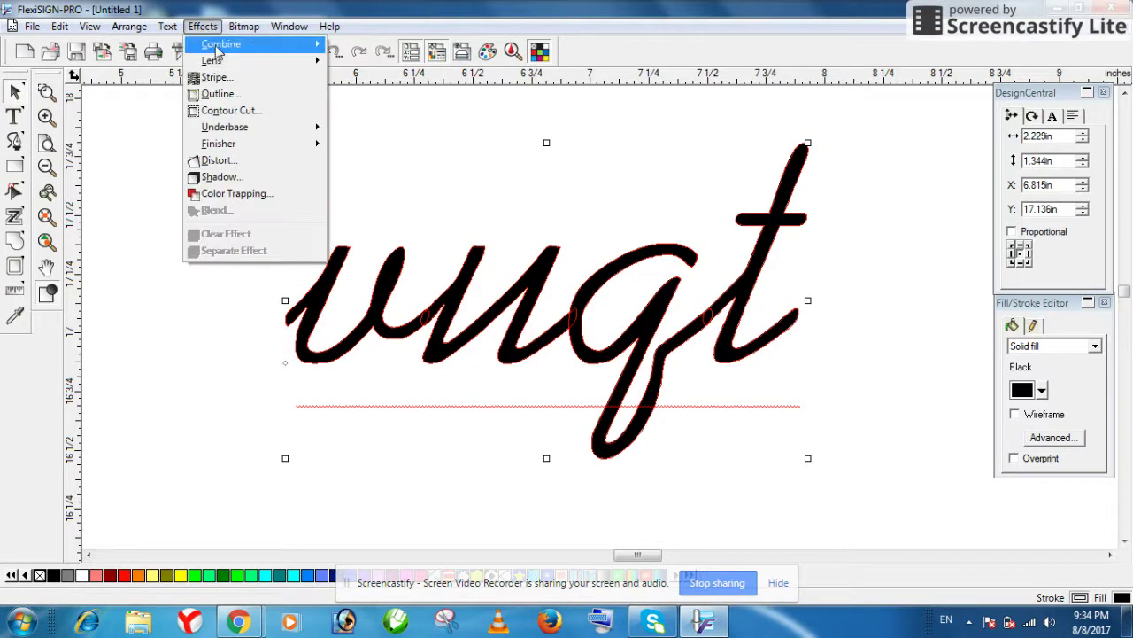
left_click(228, 96)
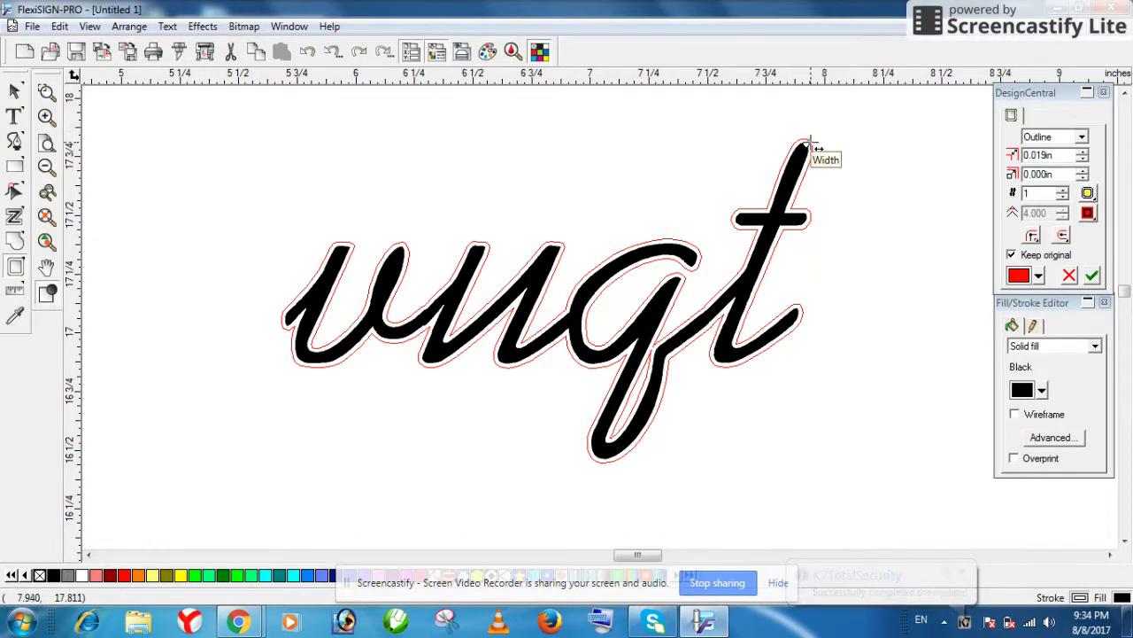
left_click_drag(810, 142, 801, 163)
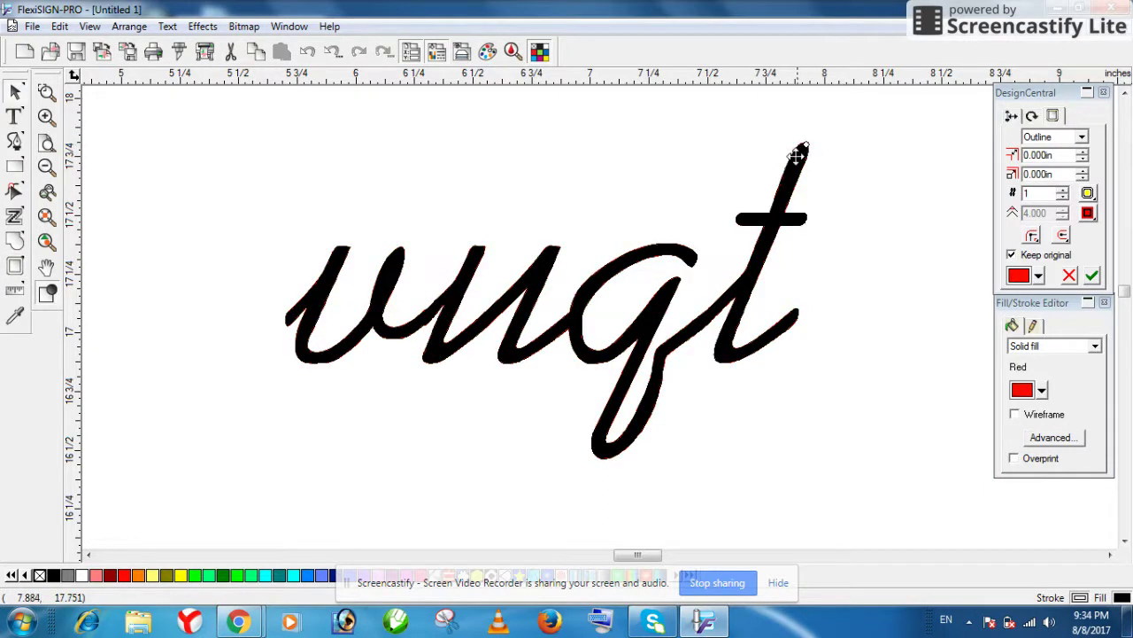
left_click_drag(806, 149, 795, 260)
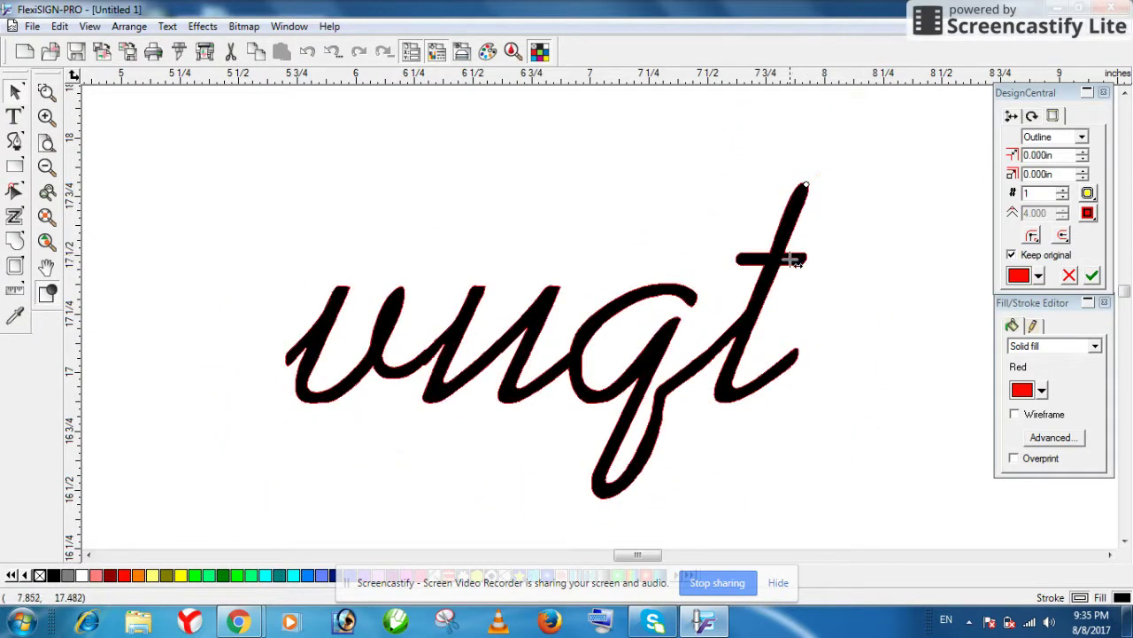
left_click(1093, 277)
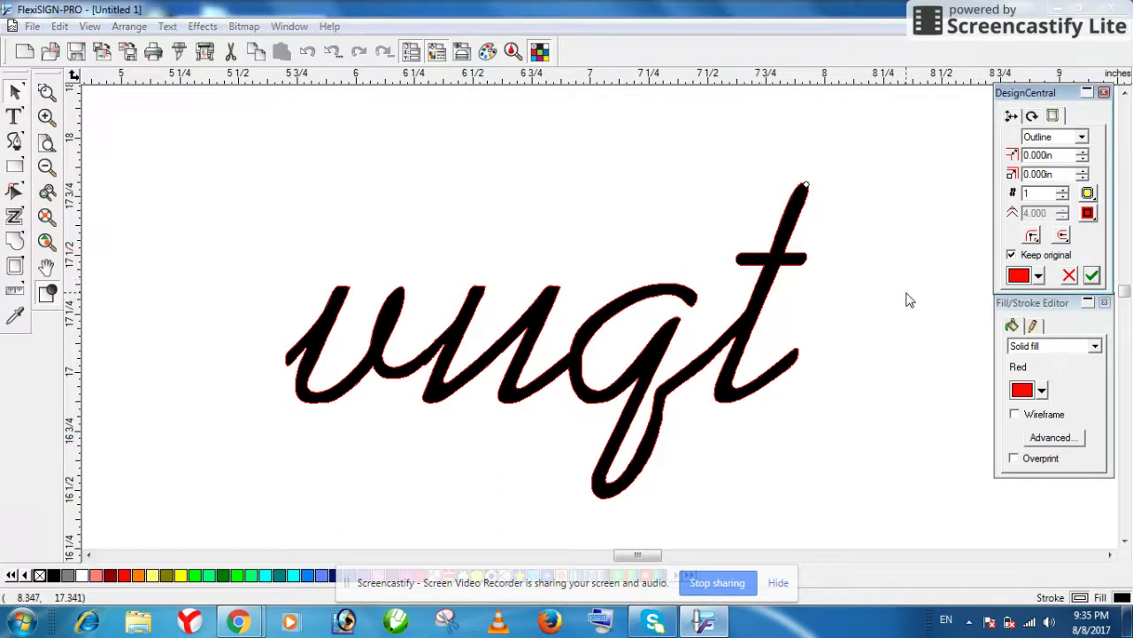
- Duplicate the outlined text and place the copy above the original at about X 6.83 in, Y 17.36 in
left_click(778, 246)
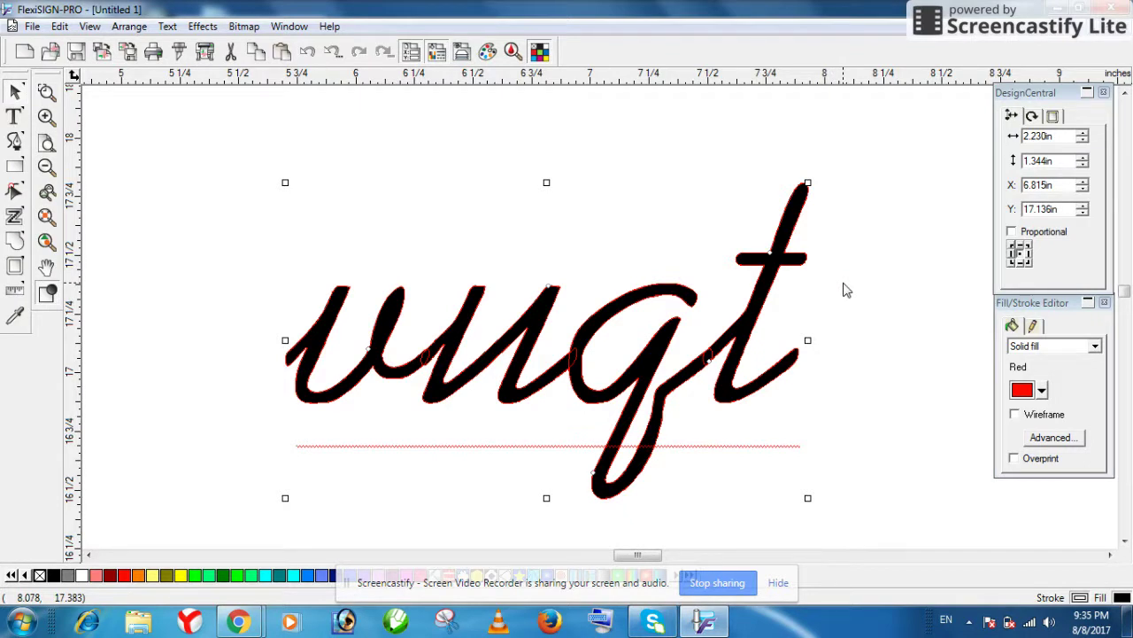
left_click_drag(834, 410, 288, 130)
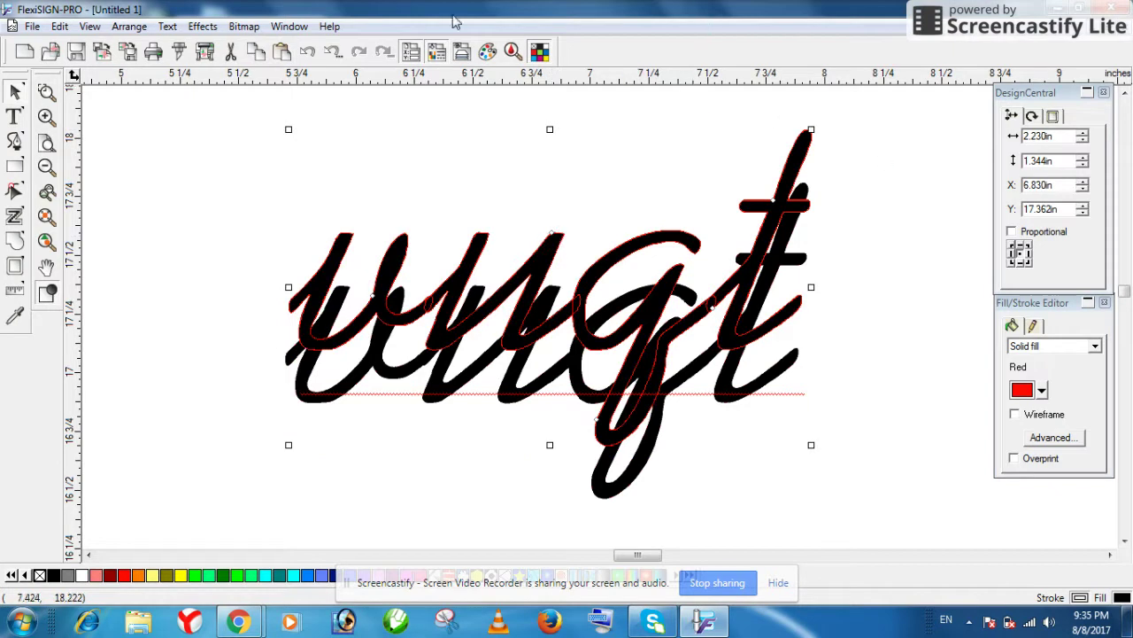
- Shift the copied text further up and left, and widen its red outline to about 0.036 in
left_click(202, 26)
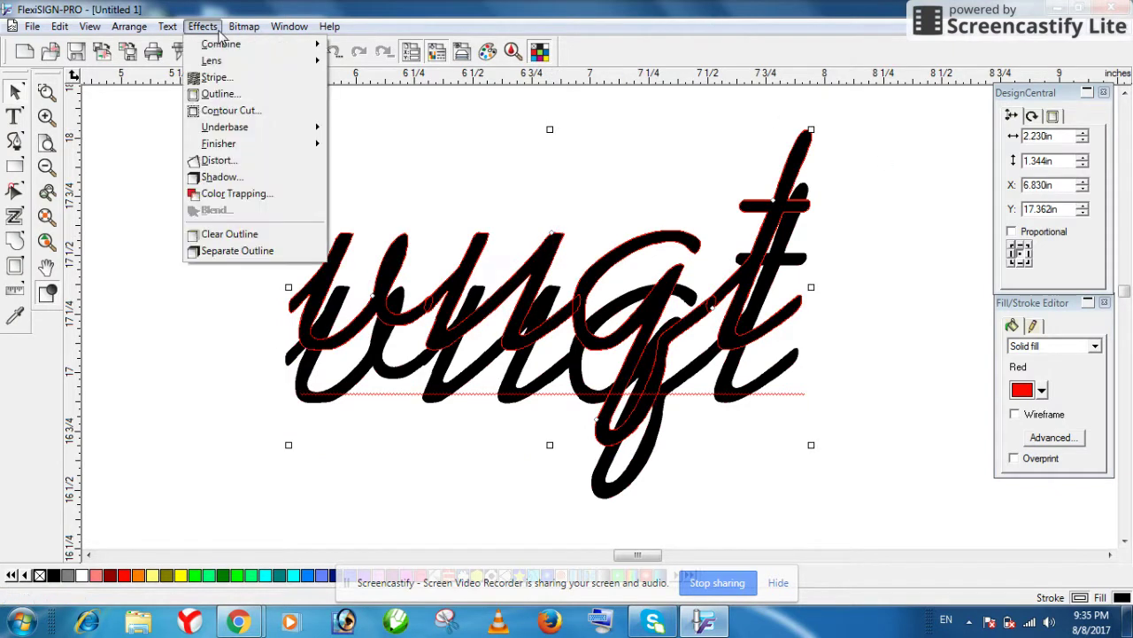
left_click(232, 96)
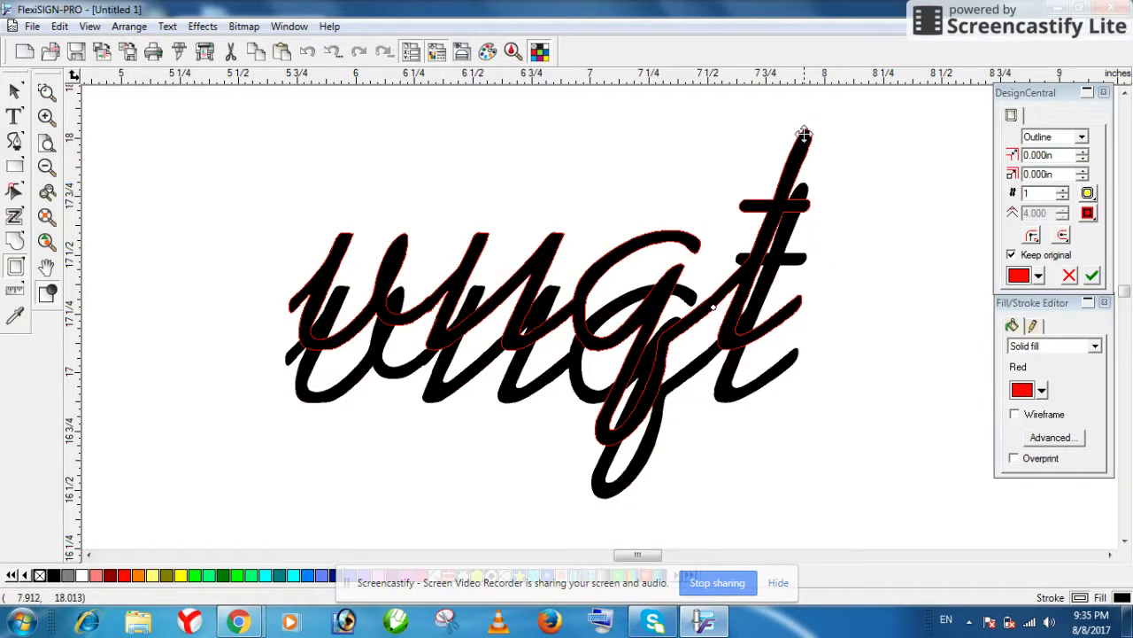
left_click_drag(806, 137, 749, 116)
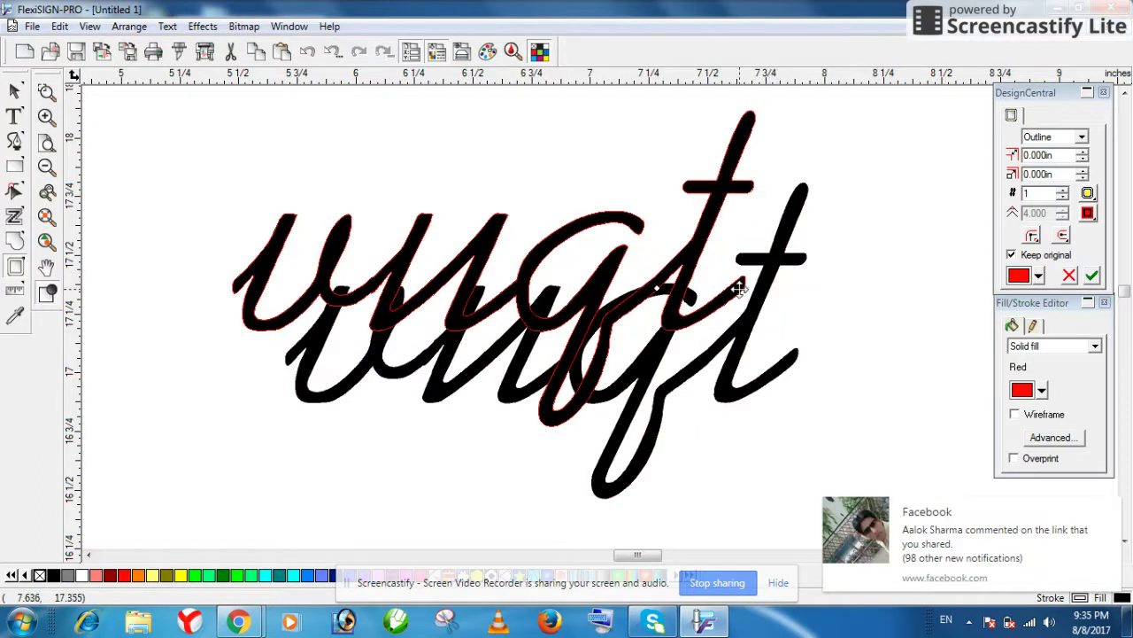
left_click(660, 293)
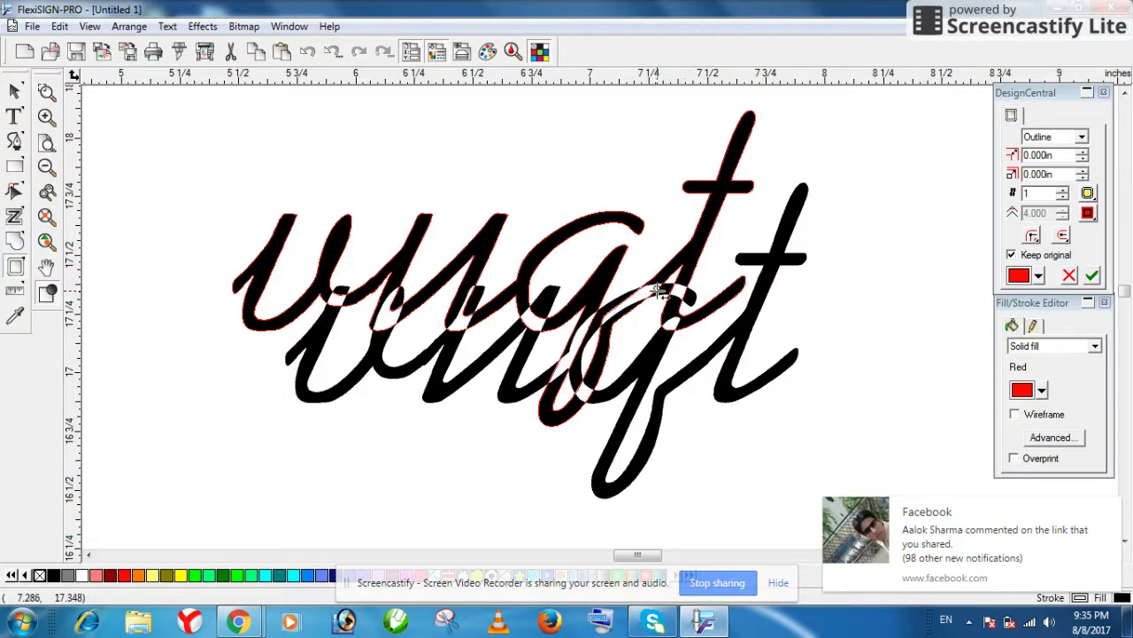
left_click_drag(659, 293, 670, 302)
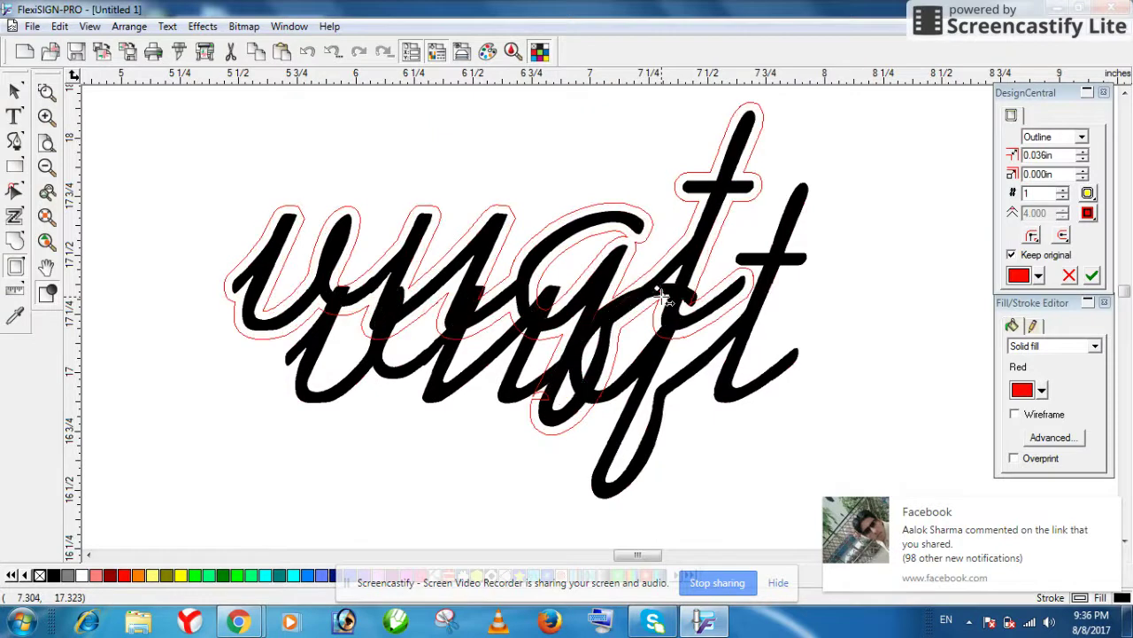
left_click(1092, 277)
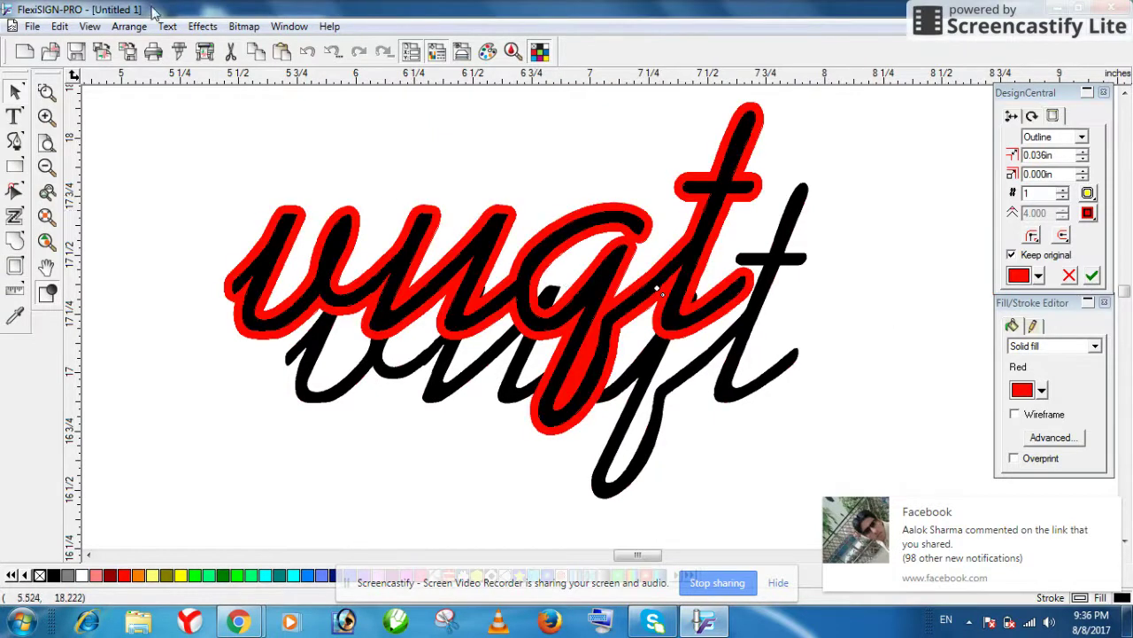
- Weld the copied text and its red outline into one merged shape
left_click(203, 28)
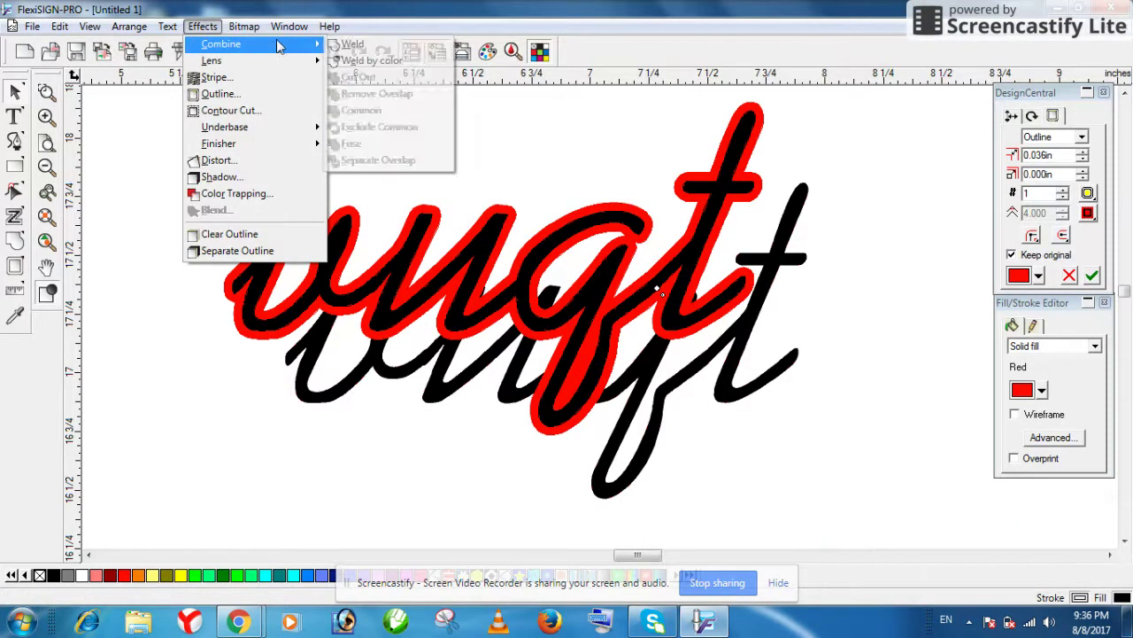
mouse_move(252, 34)
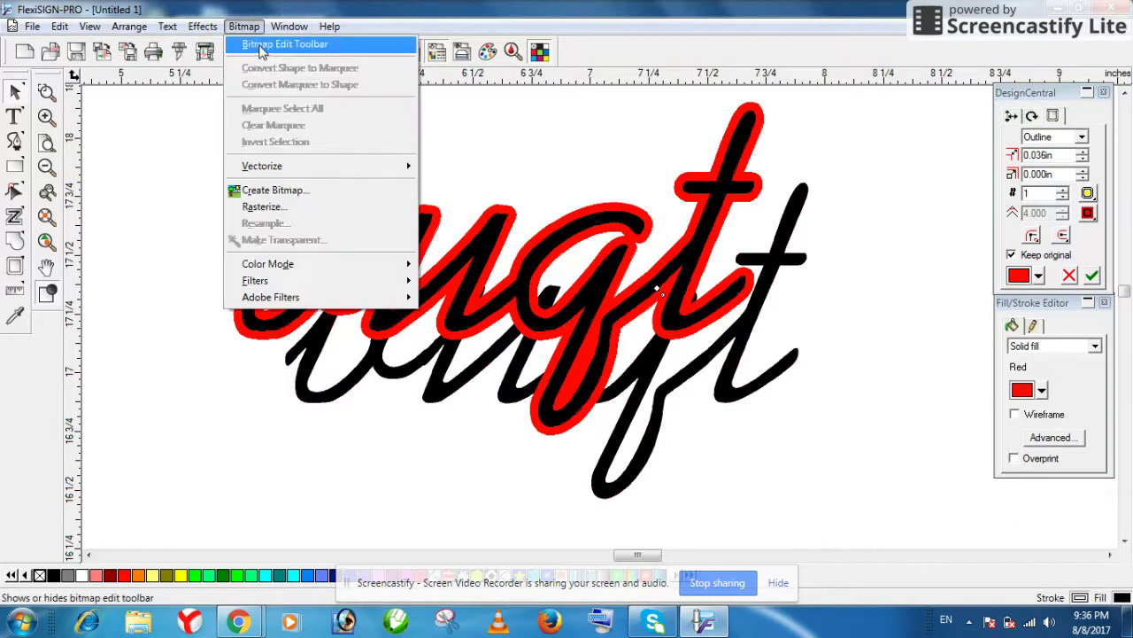
mouse_move(205, 34)
key("Left")
mouse_move(301, 46)
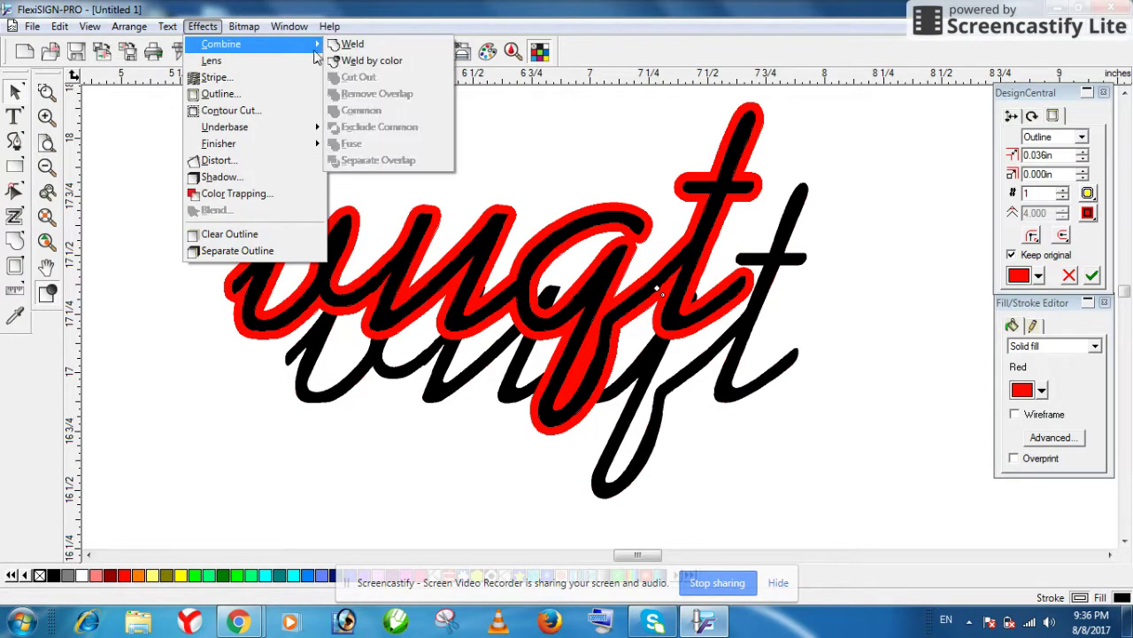
left_click(350, 44)
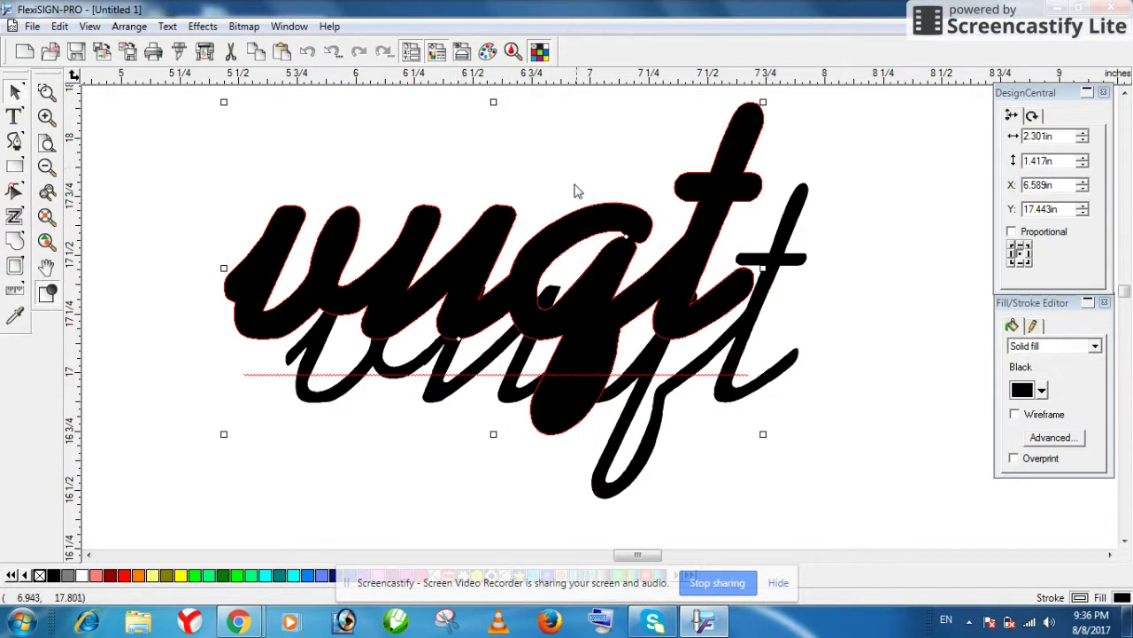
- Move the welded shape further up and left of the original text and fill it red after trying Lime Green
left_click(605, 221)
left_click(605, 214)
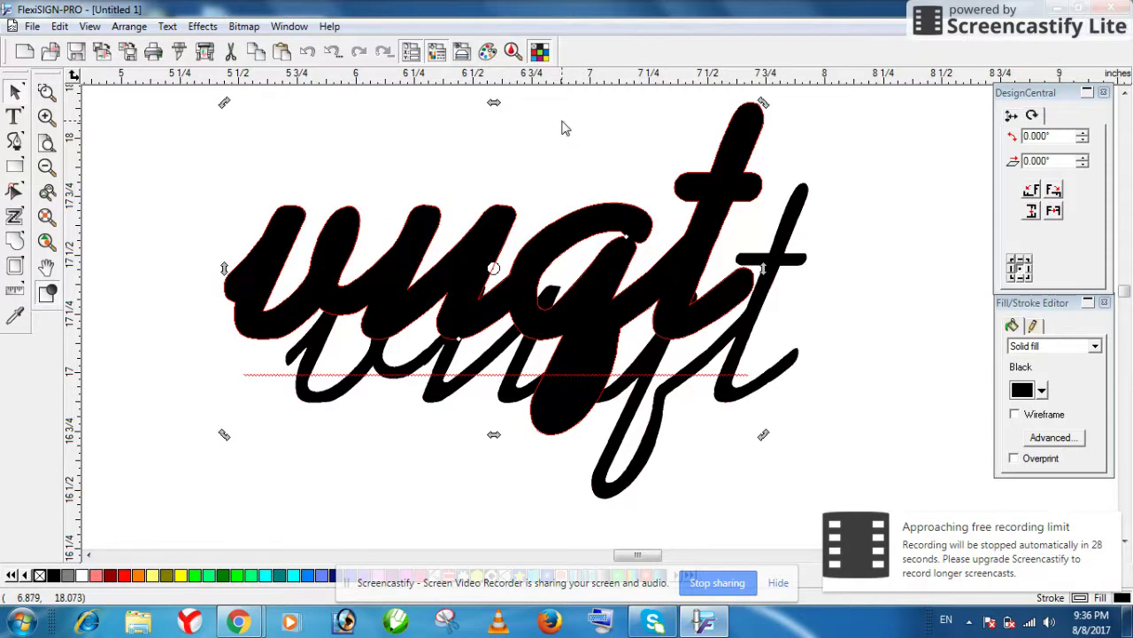
left_click_drag(579, 217, 529, 188)
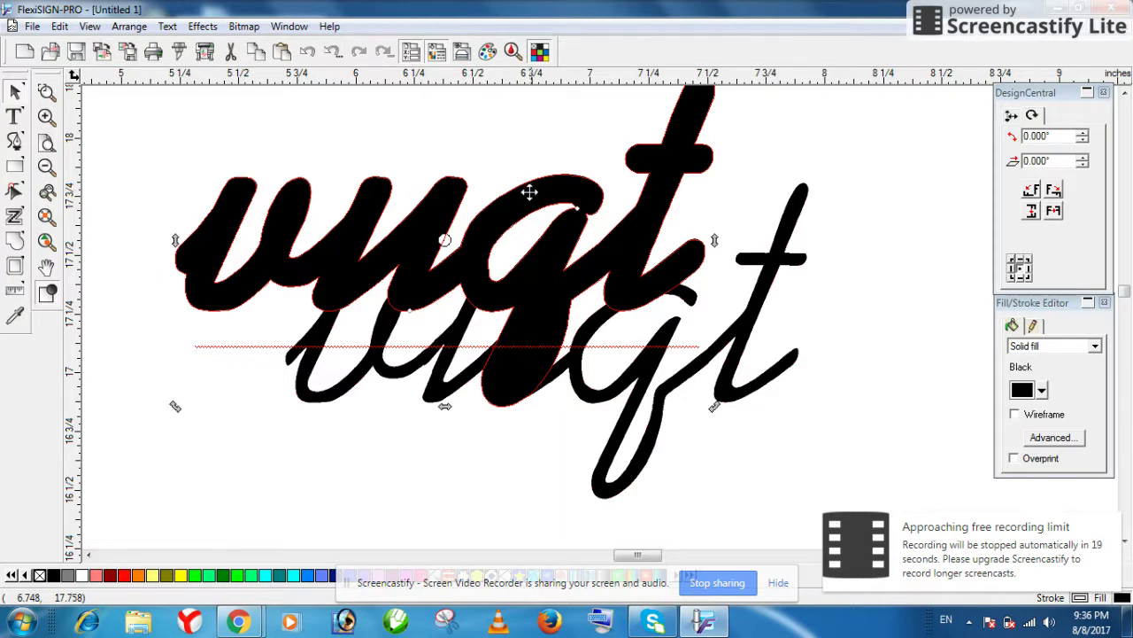
left_click(200, 578)
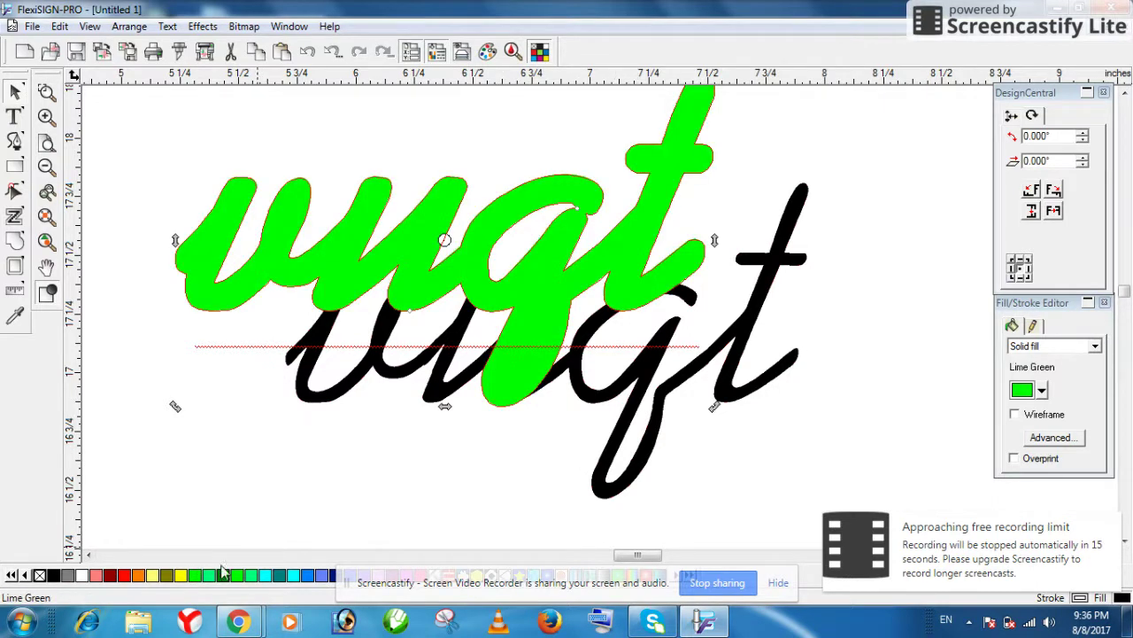
left_click(125, 576)
- Select the original black outlined text and set its outline fill to Lime Green after trying Yellow
left_click(595, 394)
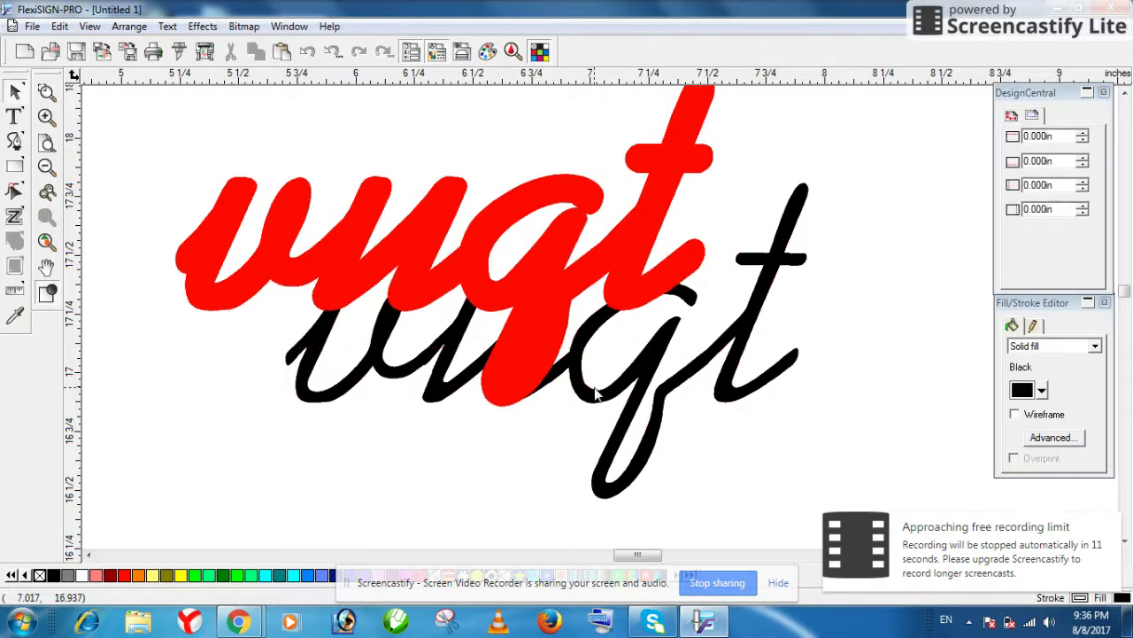
left_click(598, 399)
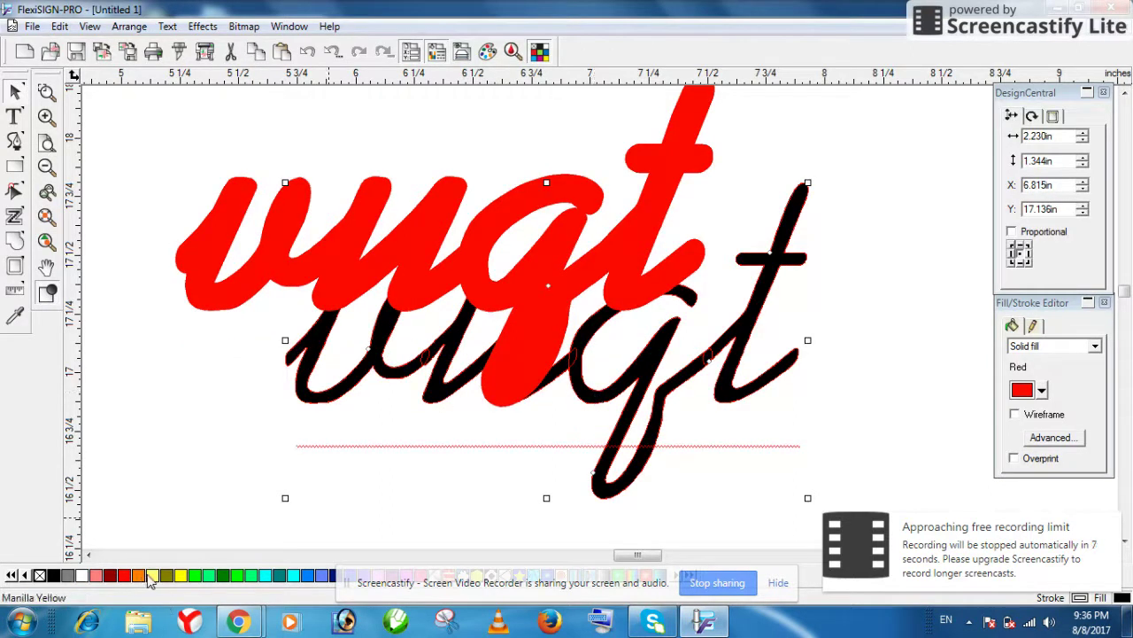
left_click(181, 575)
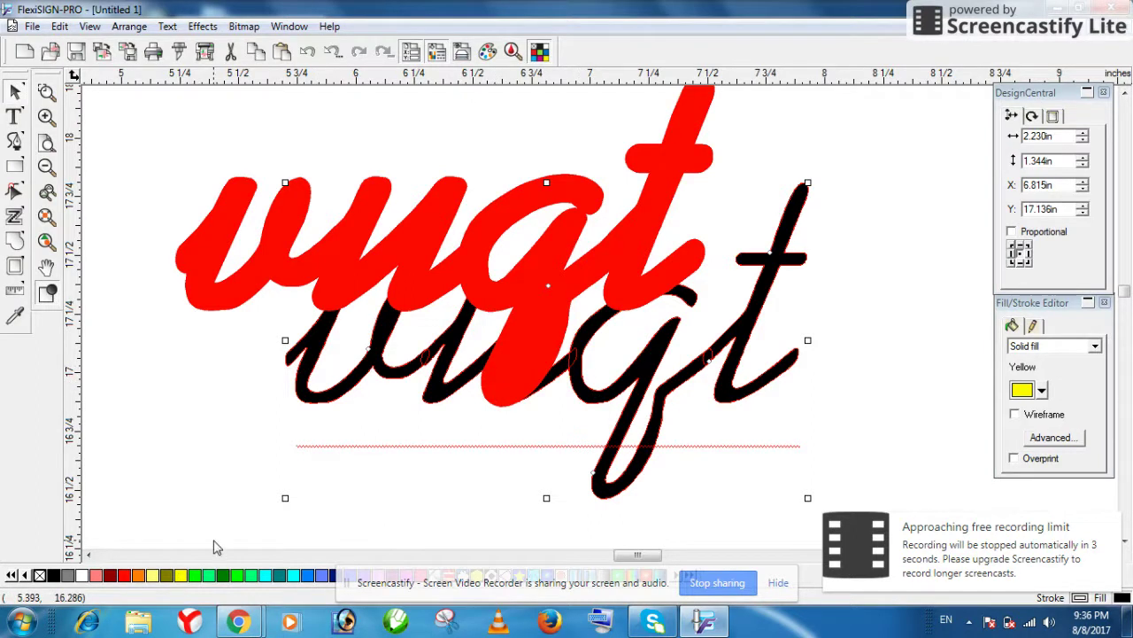
left_click(196, 576)
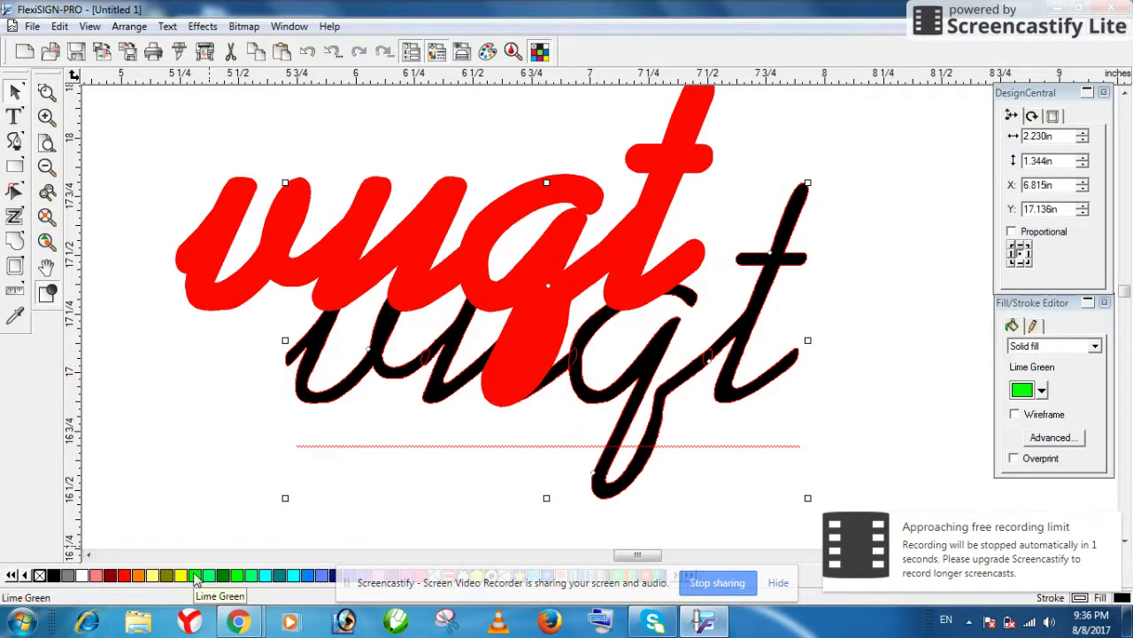